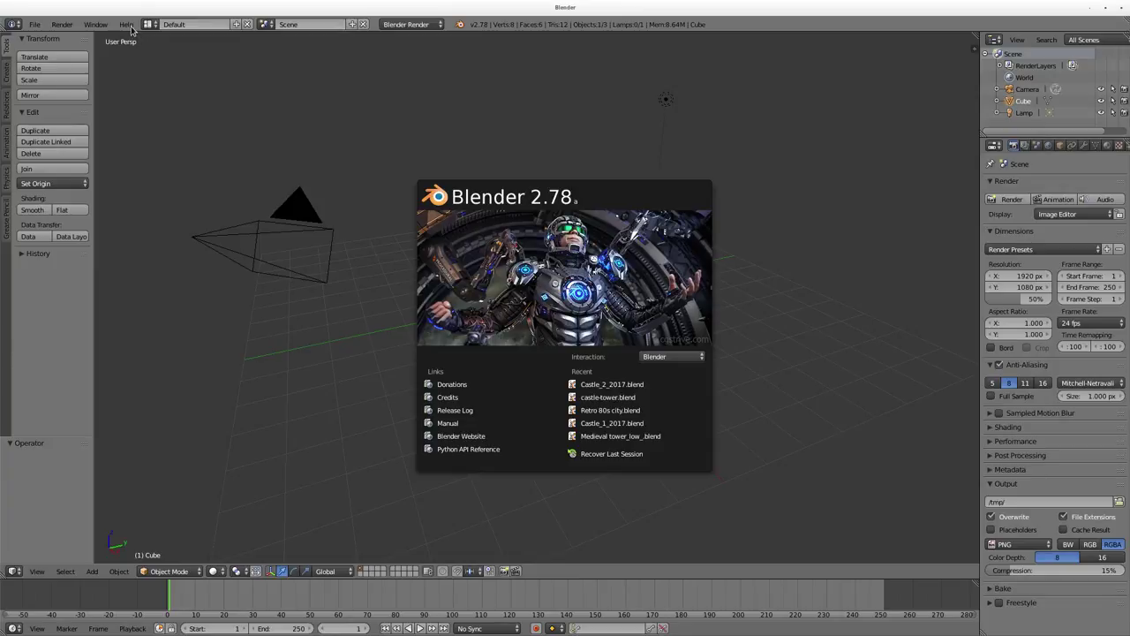
Dismiss the splash screen and switch the screen layout to Video Editing.
left_click(131, 31)
left_click(128, 24)
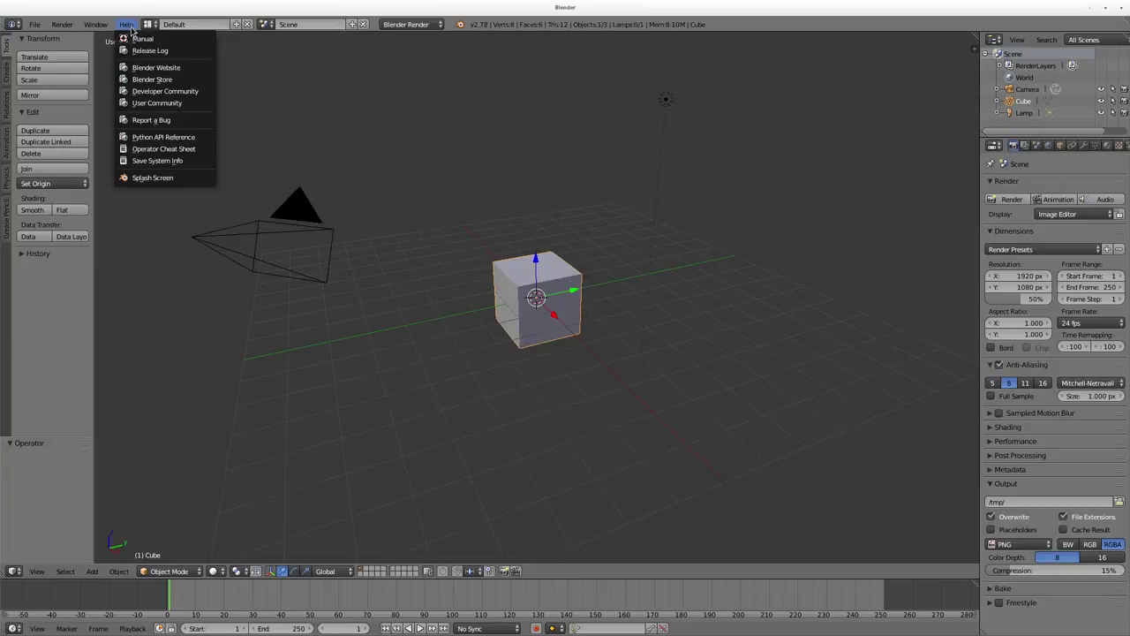
left_click(152, 26)
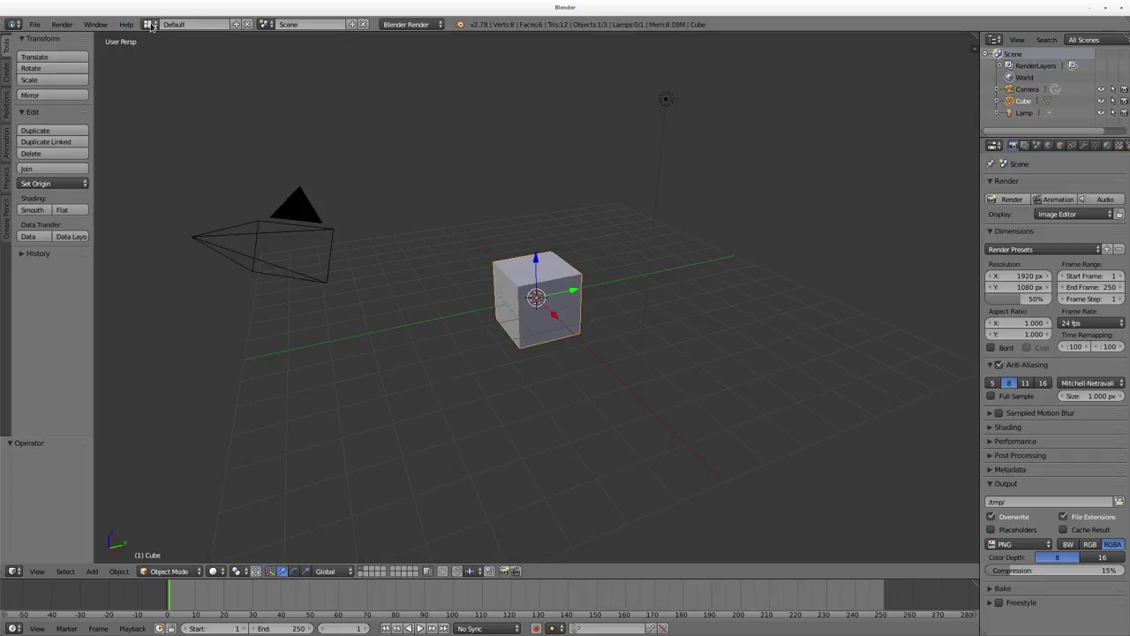
left_click(152, 24)
left_click(180, 130)
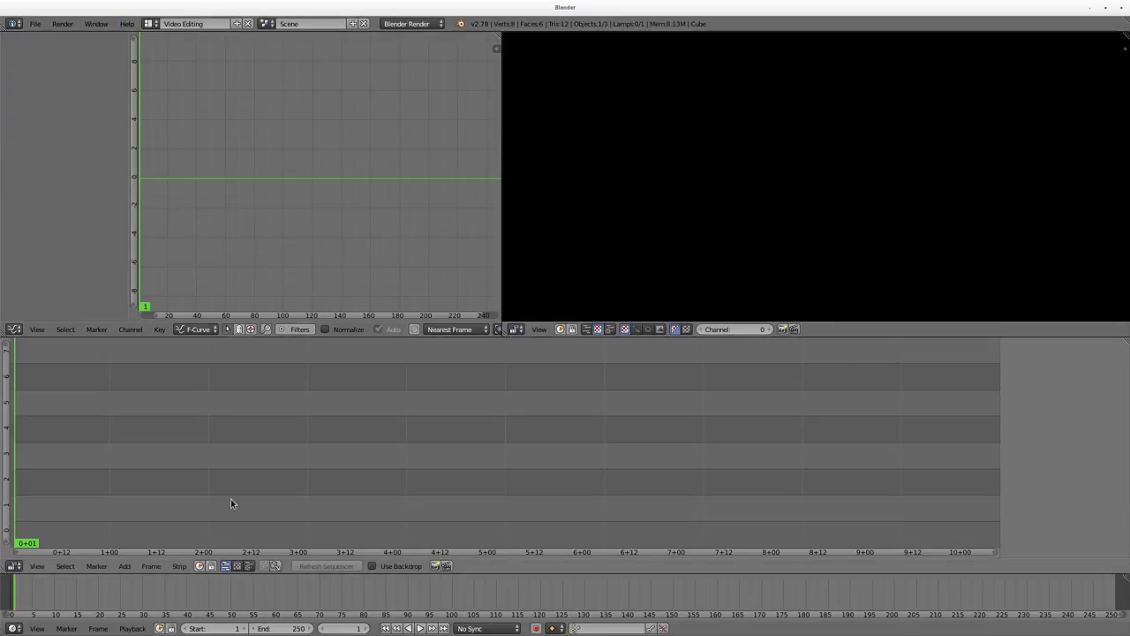
Add MVI_3573.MOV, MVI_3576.MOV and MVI_3581.MOV from /tmp/videos/ as movie strips without sound.
left_click(124, 566)
left_click(138, 519)
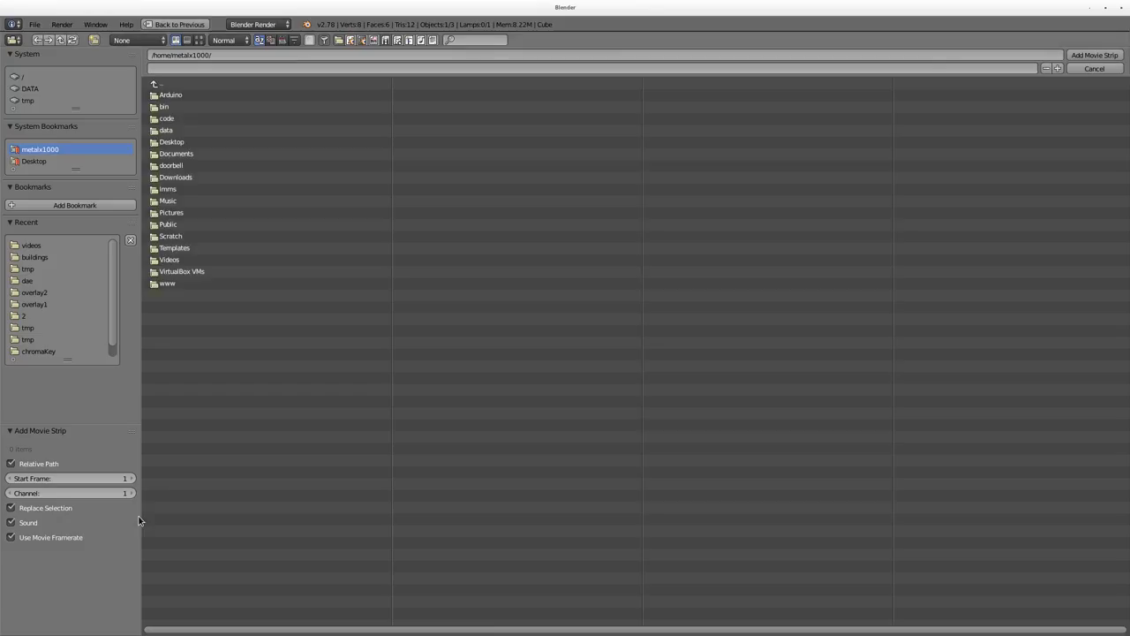
left_click(31, 245)
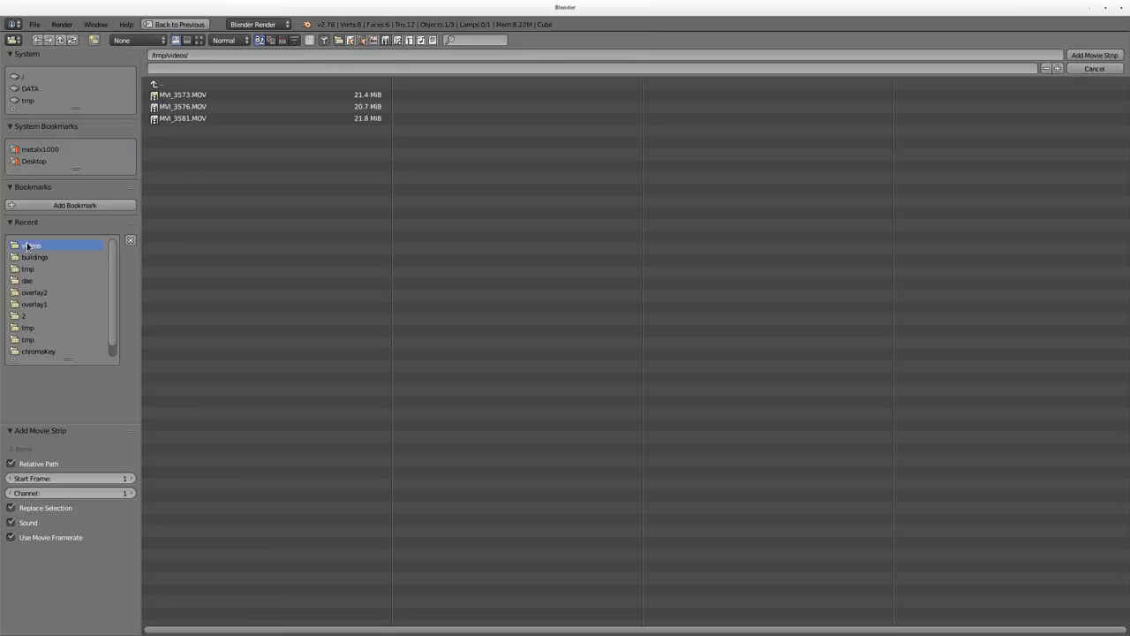
left_click(200, 39)
left_click_drag(560, 215, 258, 118)
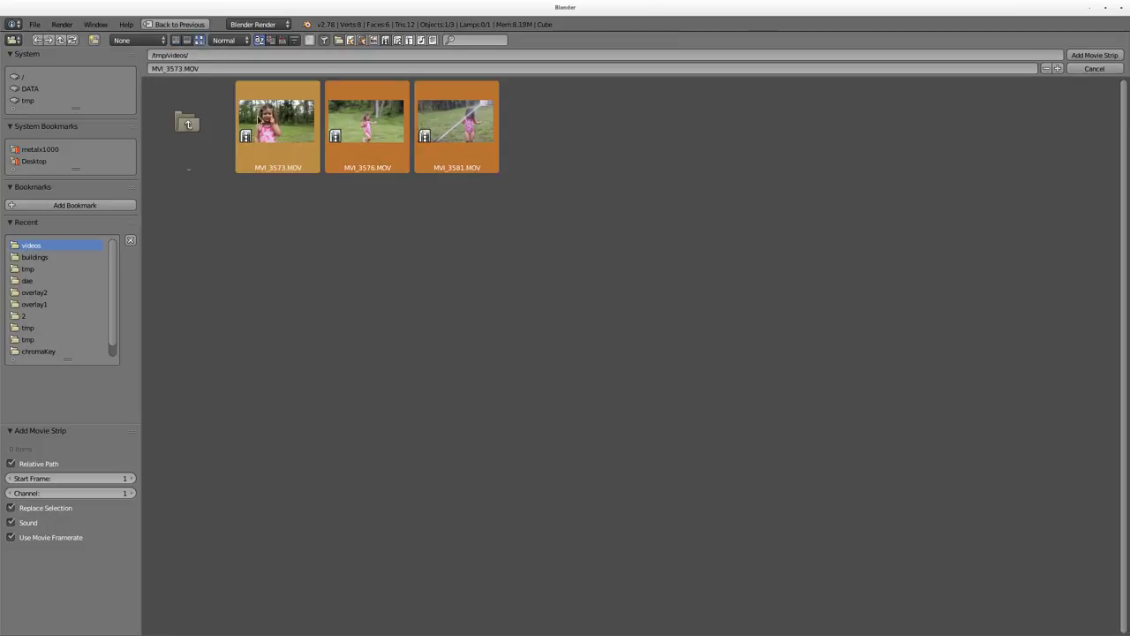
left_click(11, 523)
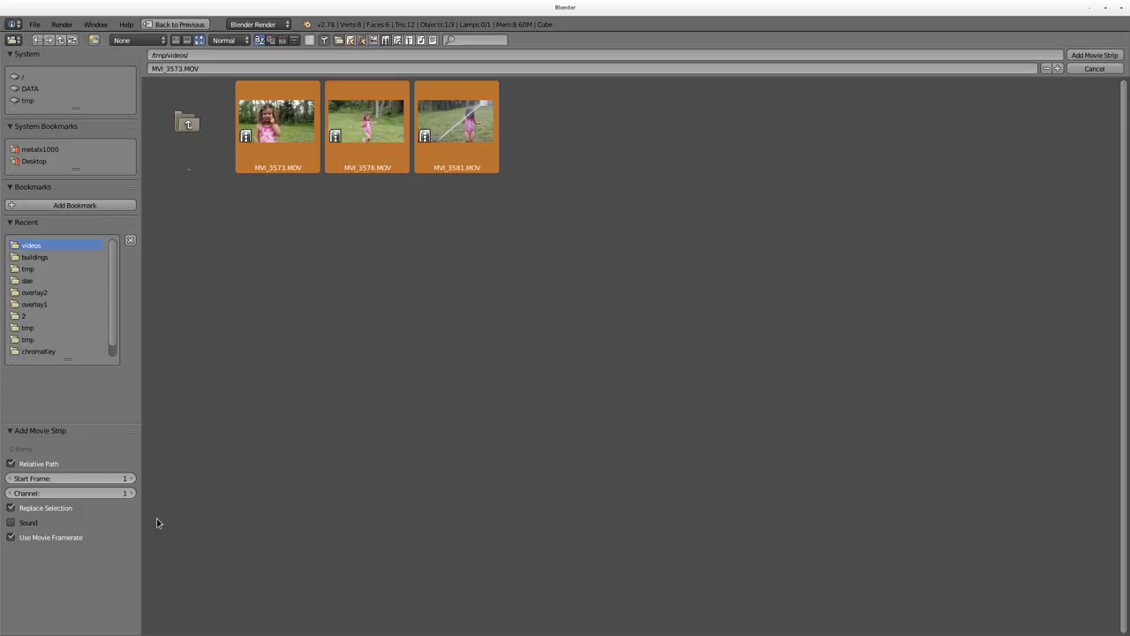
left_click(1094, 56)
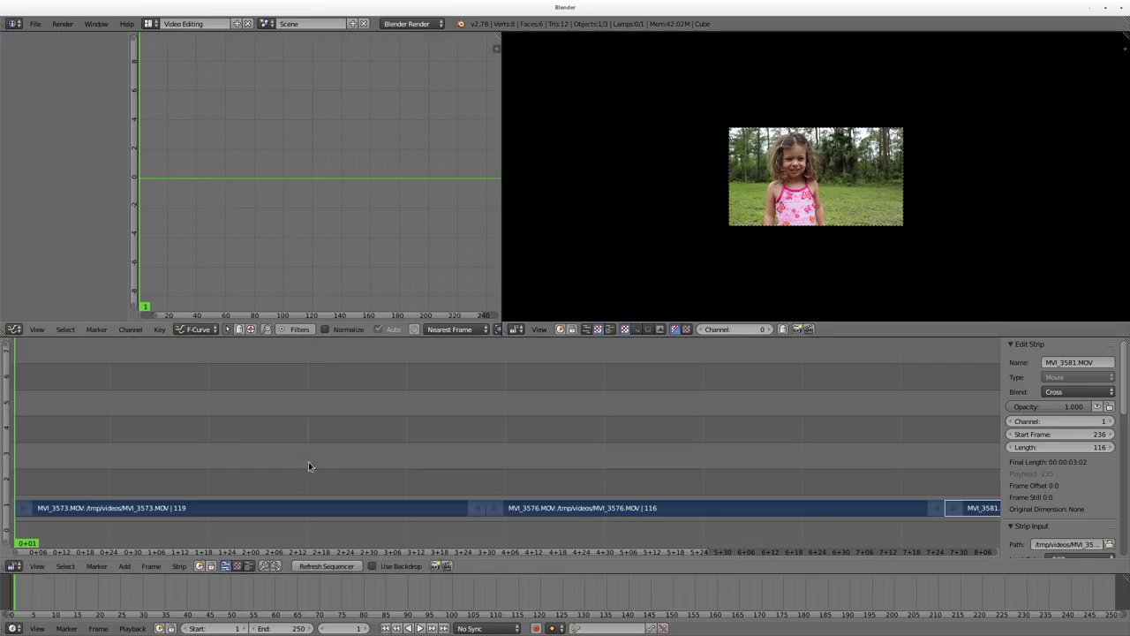
Move the MVI_3576.MOV strip to channel 2 starting at frame 103, and start MVI_3581.MOV at frame 198 on channel 1.
left_click(566, 510)
right_click_drag(566, 509, 514, 484)
right_click_drag(990, 510, 866, 511)
right_click_drag(775, 483, 768, 491)
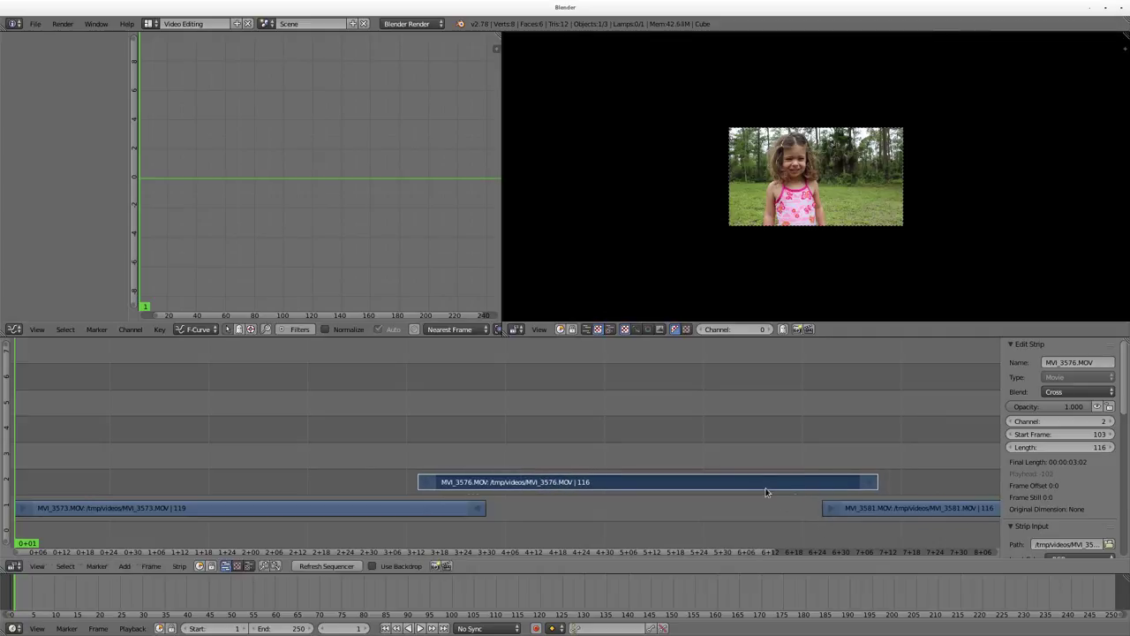
right_click(857, 511)
right_click_drag(857, 510, 830, 510)
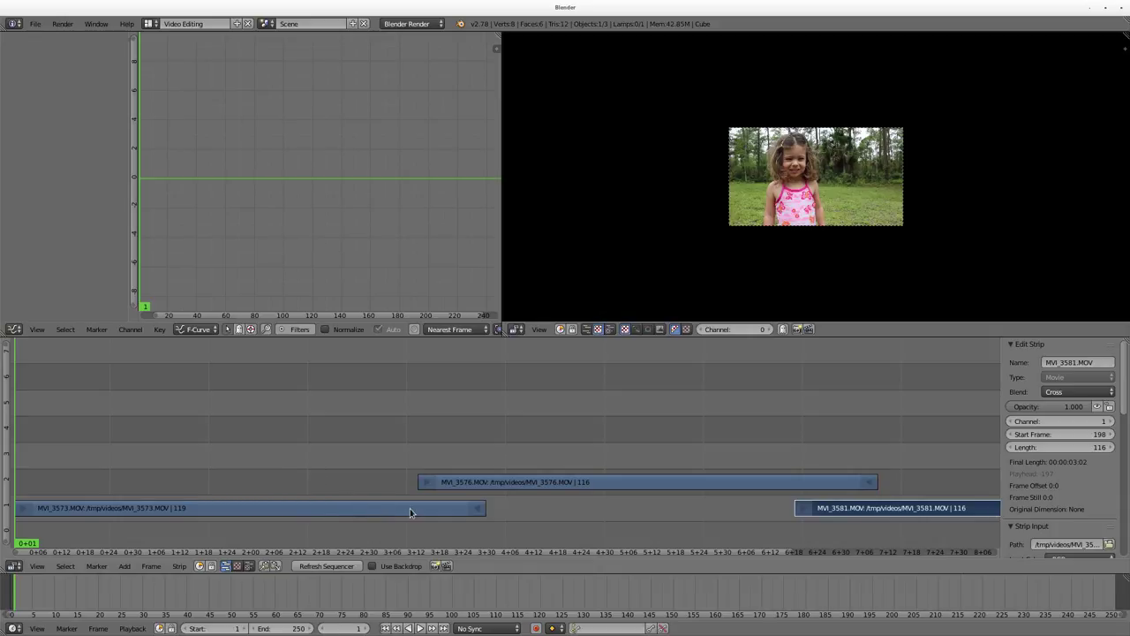
Add a Wipe effect strip from MVI_3573.MOV to MVI_3576.MOV.
right_click(339, 510)
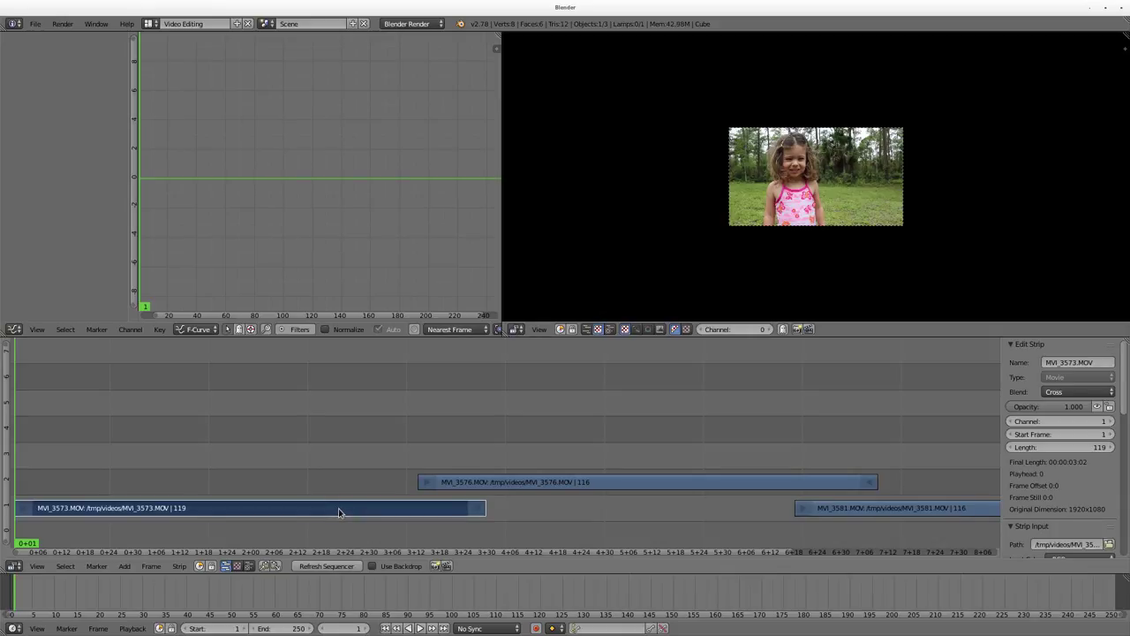
right_click(564, 485)
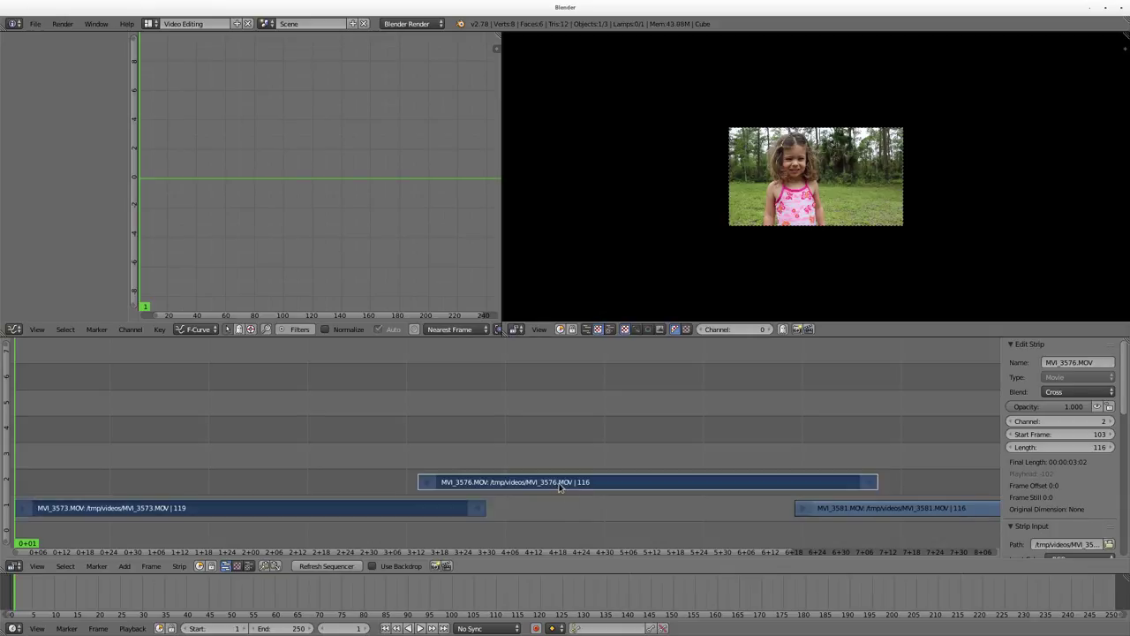
left_click(125, 565)
mouse_move(150, 485)
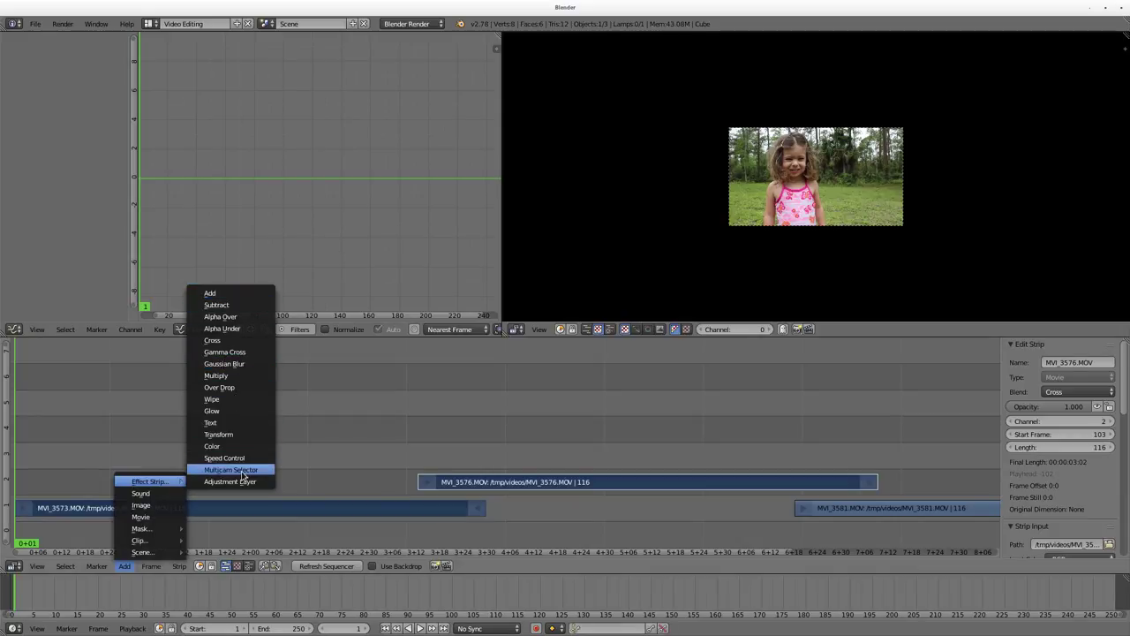
left_click(234, 400)
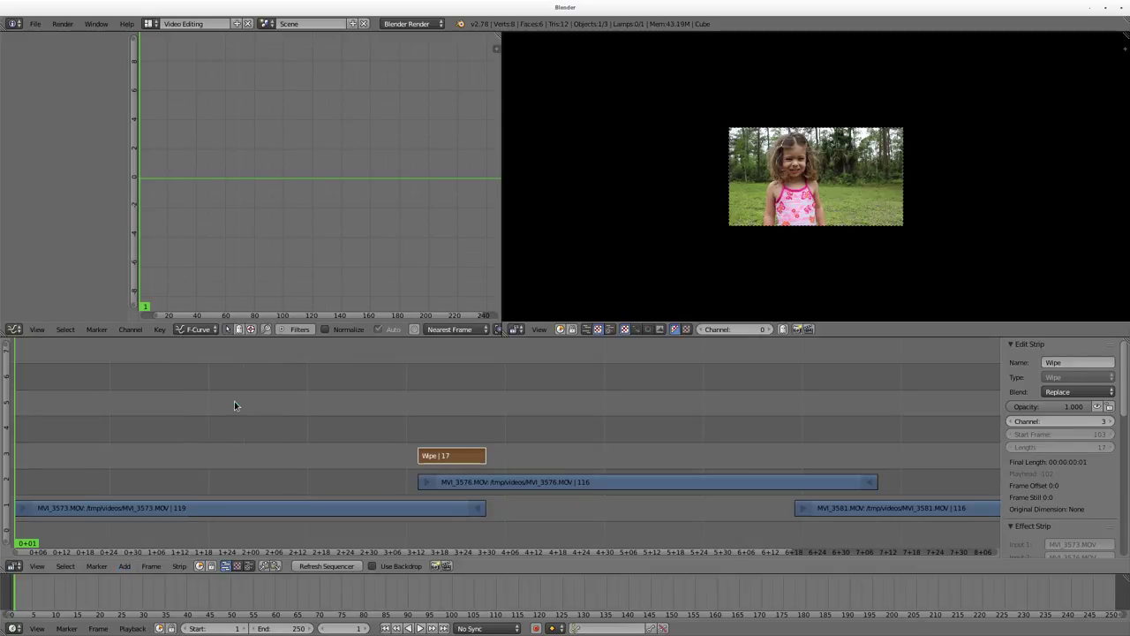
Play and scrub through the wipe between the first two clips in an enlarged preview.
scroll(805, 199, "up", 3)
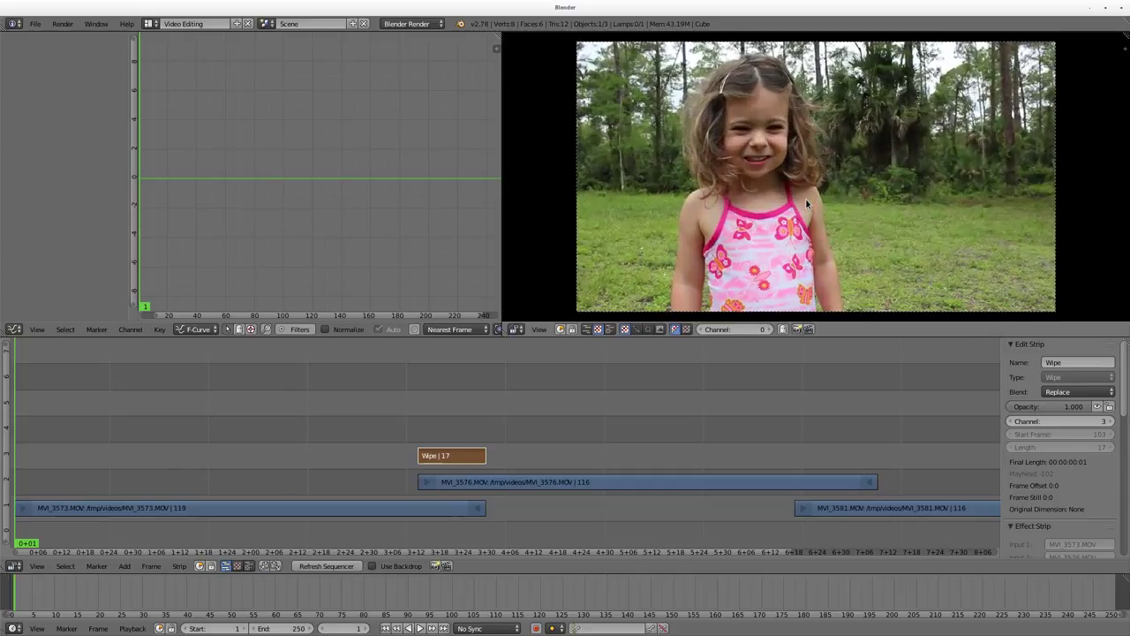
scroll(820, 172, "down", 1)
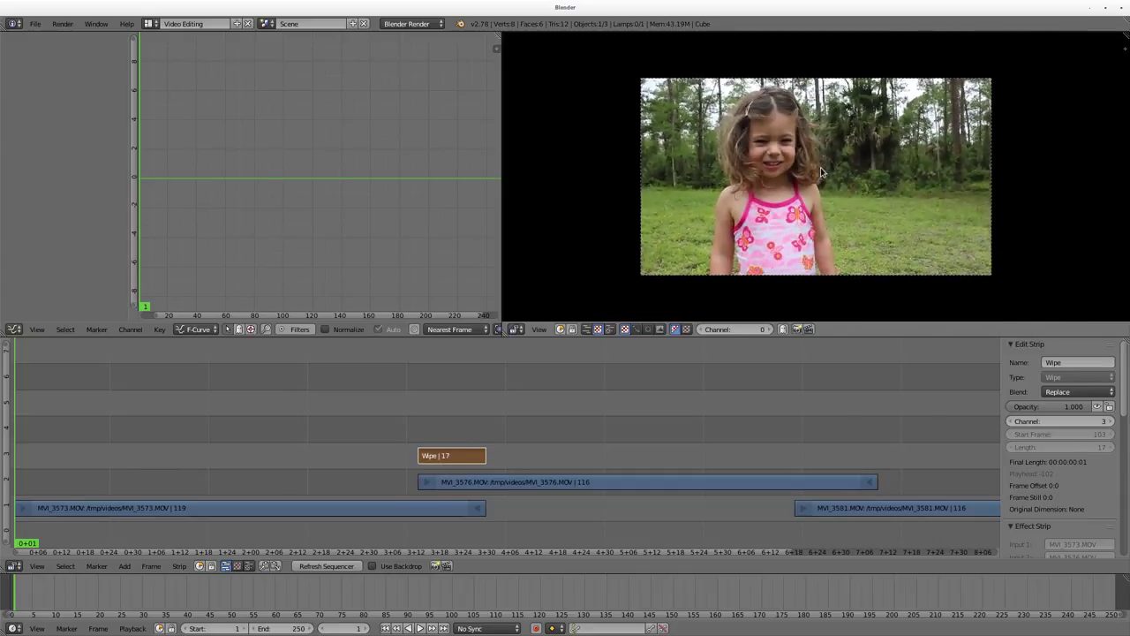
scroll(820, 172, "up", 1)
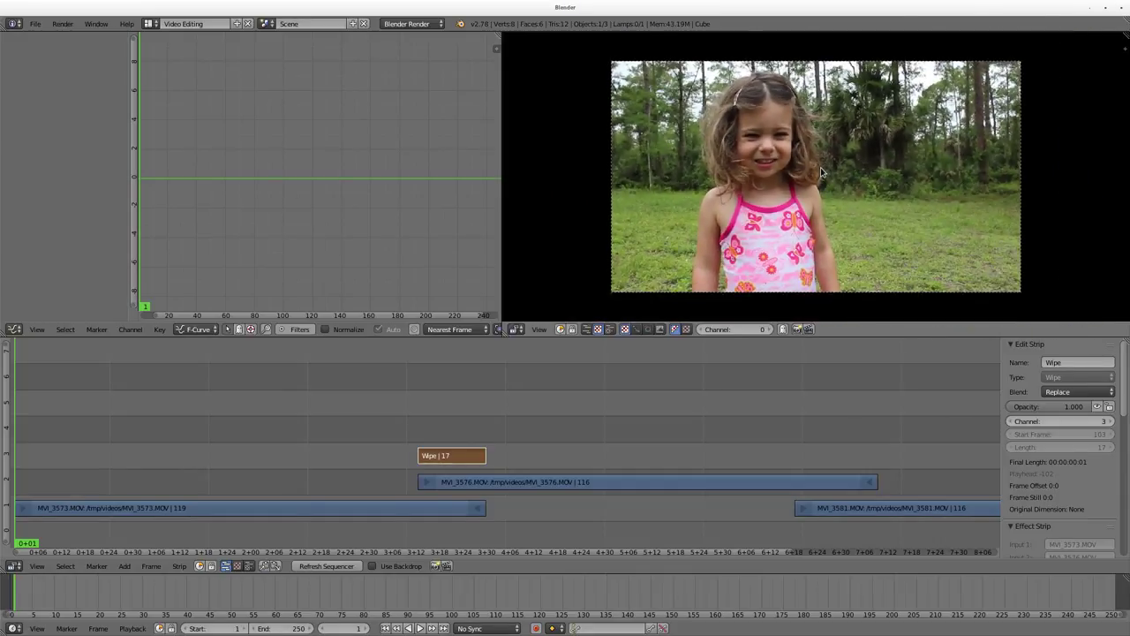
left_click(411, 427)
key("alt+a")
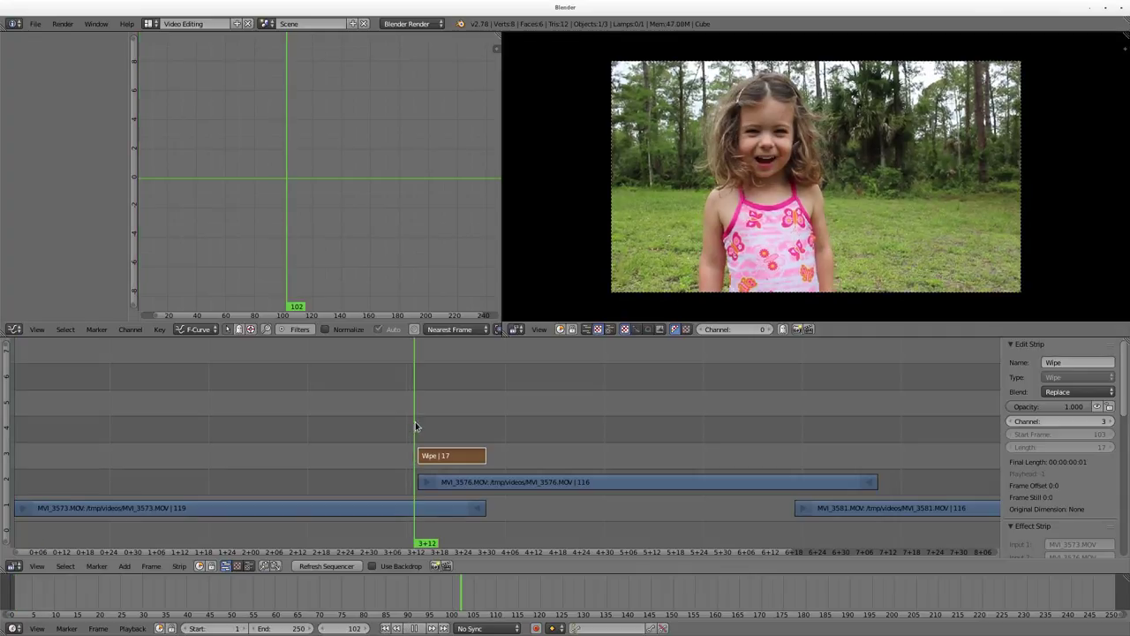
mouse_move(416, 426)
left_mouse_down()
mouse_move(488, 433)
mouse_move(432, 440)
left_mouse_up()
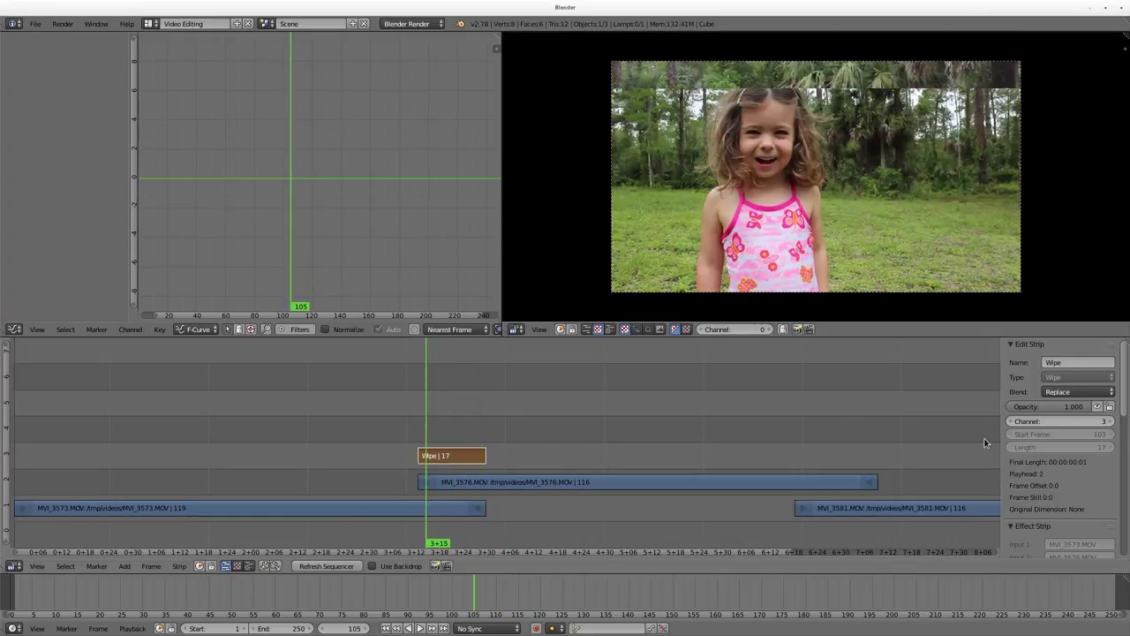
Set the wipe's direction to In and scrub through the transition to compare it with Out.
scroll(1042, 442, "down", 4)
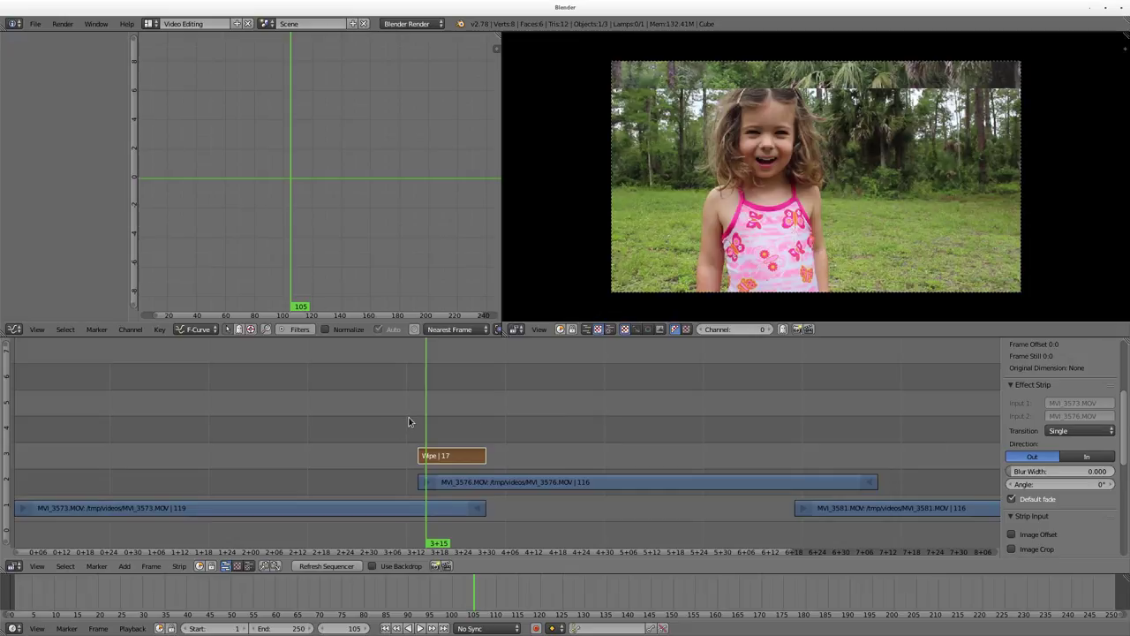
left_click_drag(408, 422, 448, 446)
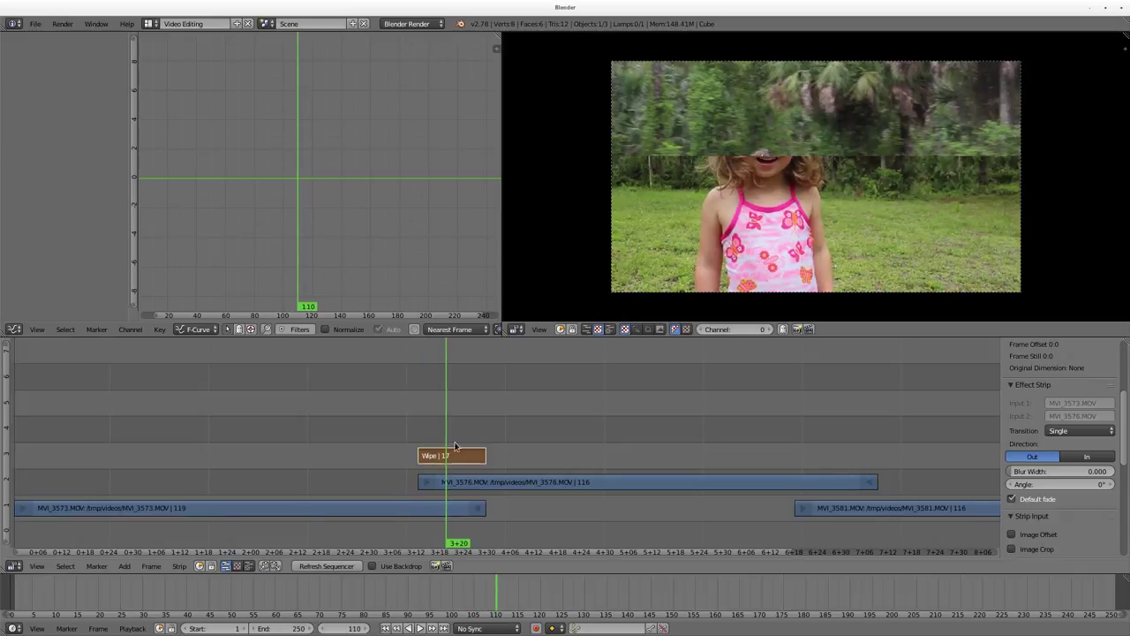
left_click(1091, 456)
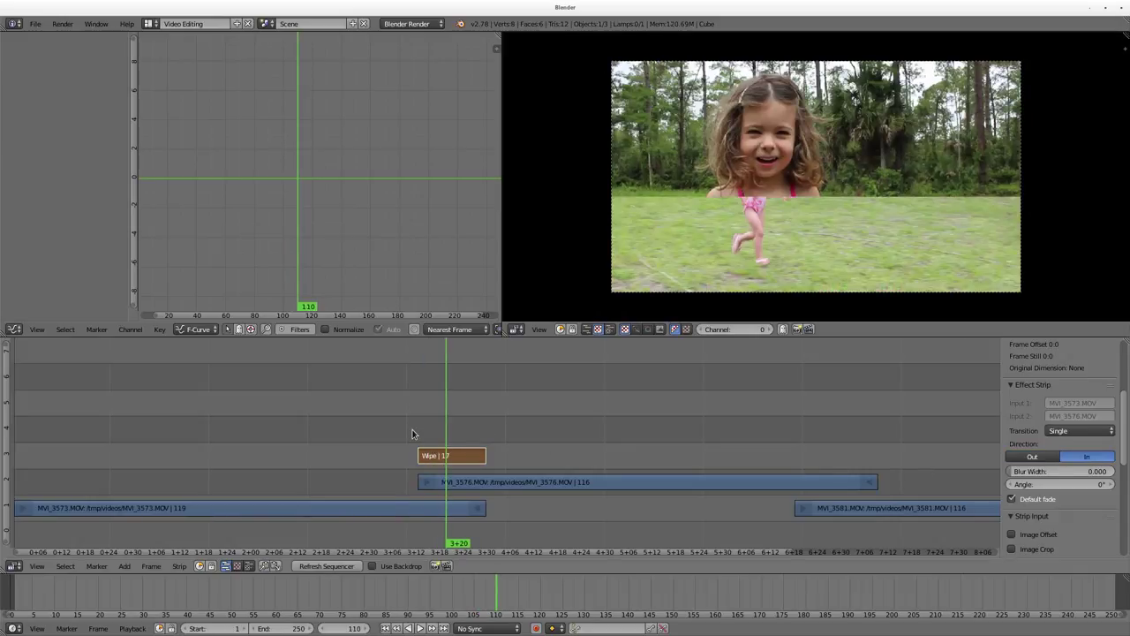
mouse_move(412, 433)
left_mouse_down()
mouse_move(469, 438)
mouse_move(415, 440)
left_mouse_up()
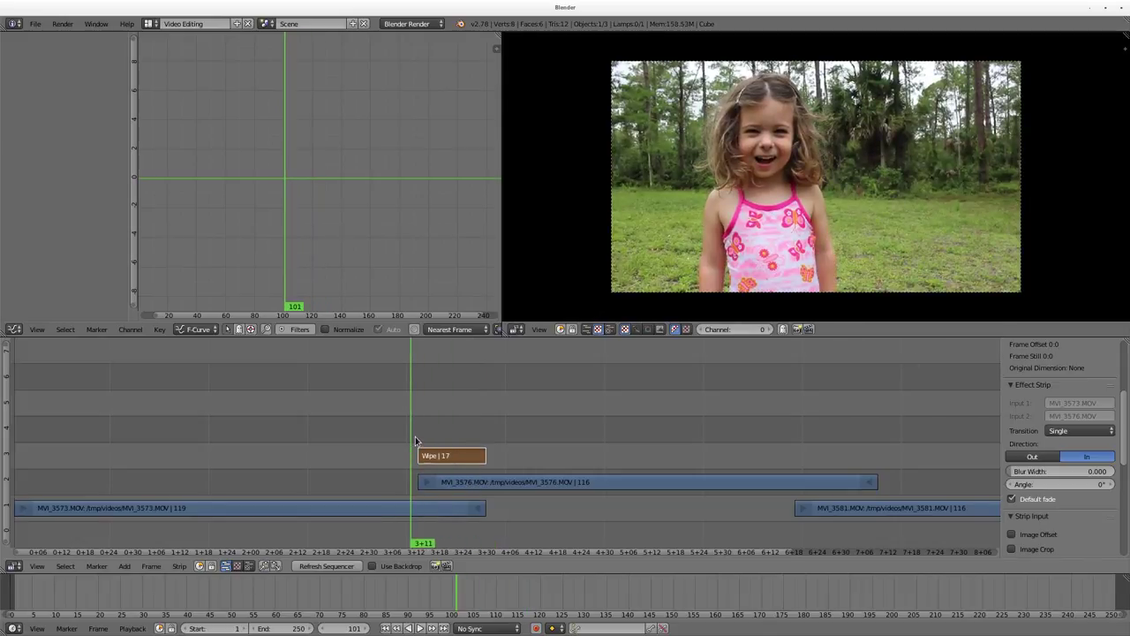
Set the wipe's angle to 90° and scrub through the transition.
left_click(1104, 481)
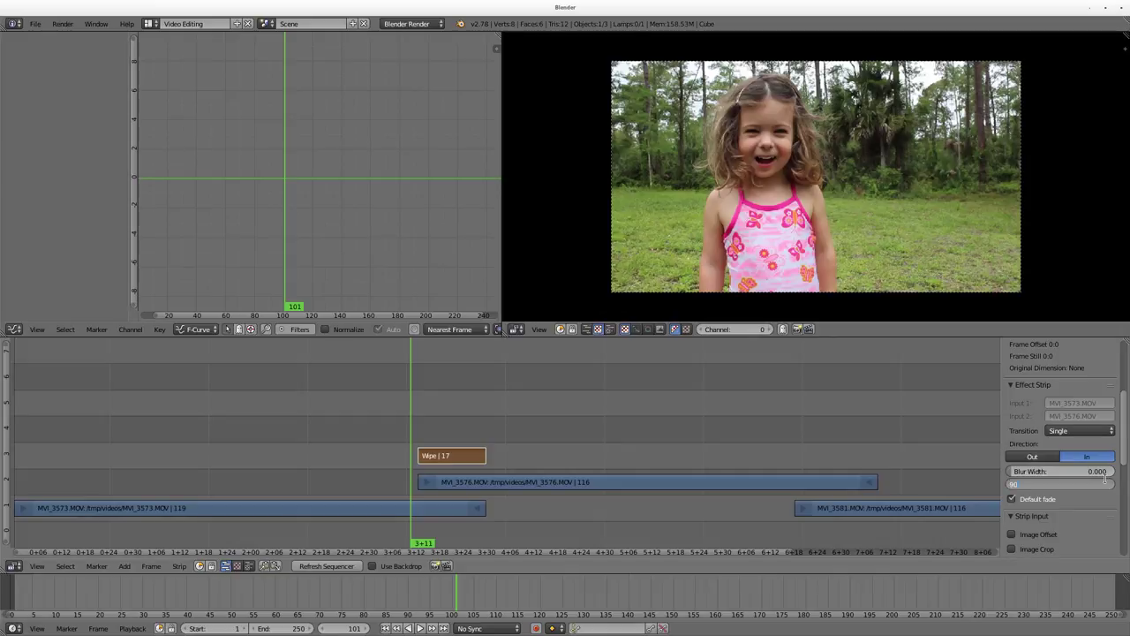
key("Return")
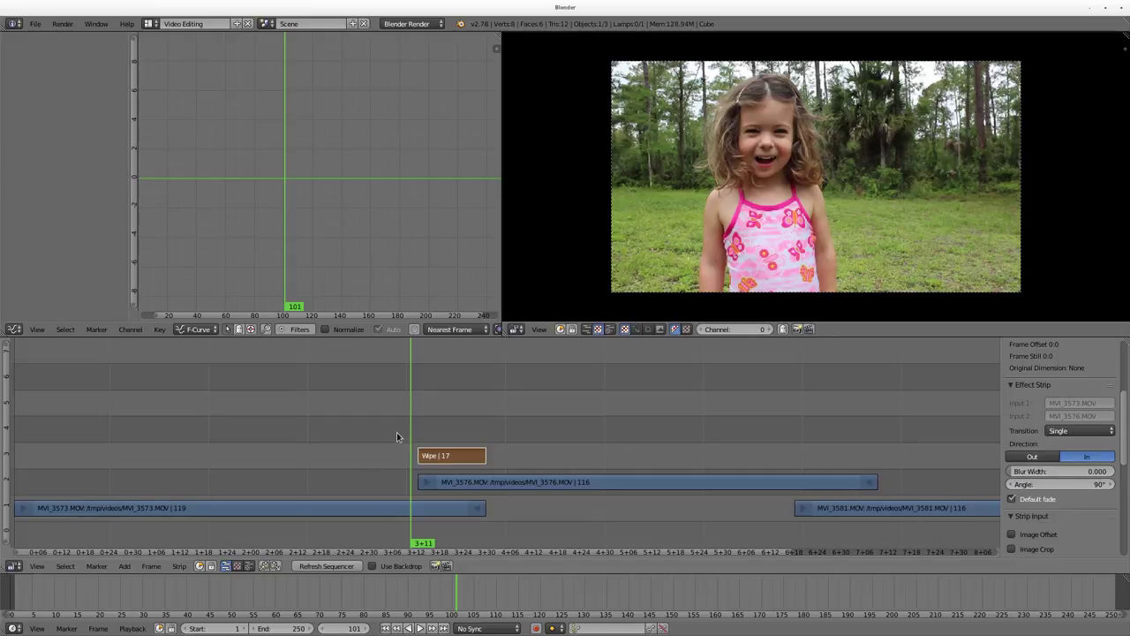
left_click_drag(411, 420, 458, 419)
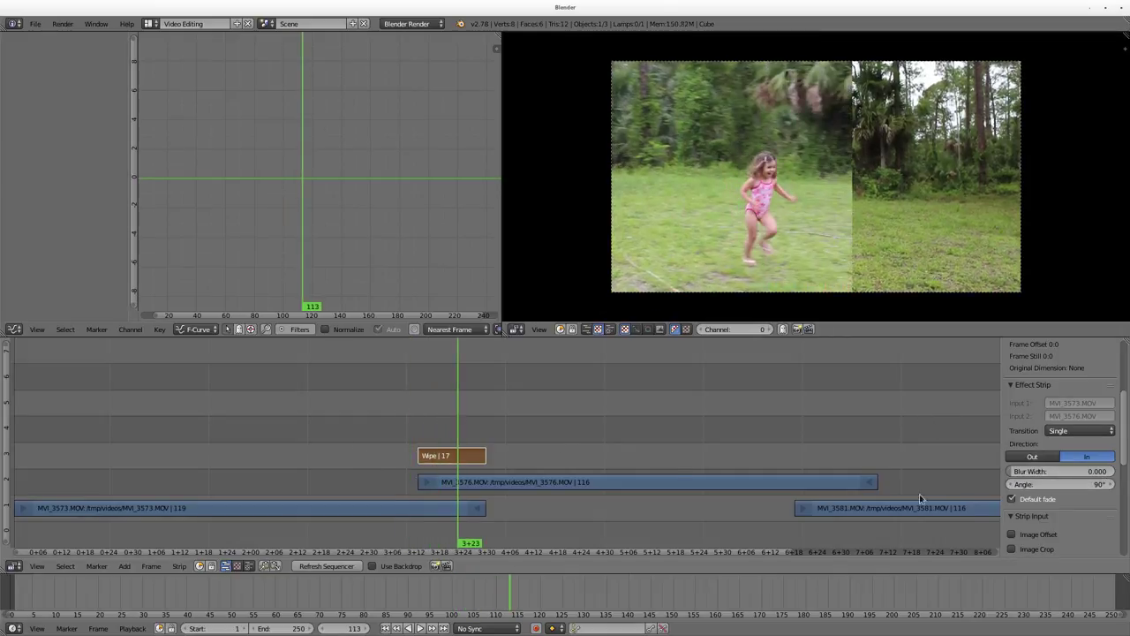
Set the wipe's direction to Out and its angle to 39°, scrubbing through the transition to preview the diagonal edge.
left_click(1038, 457)
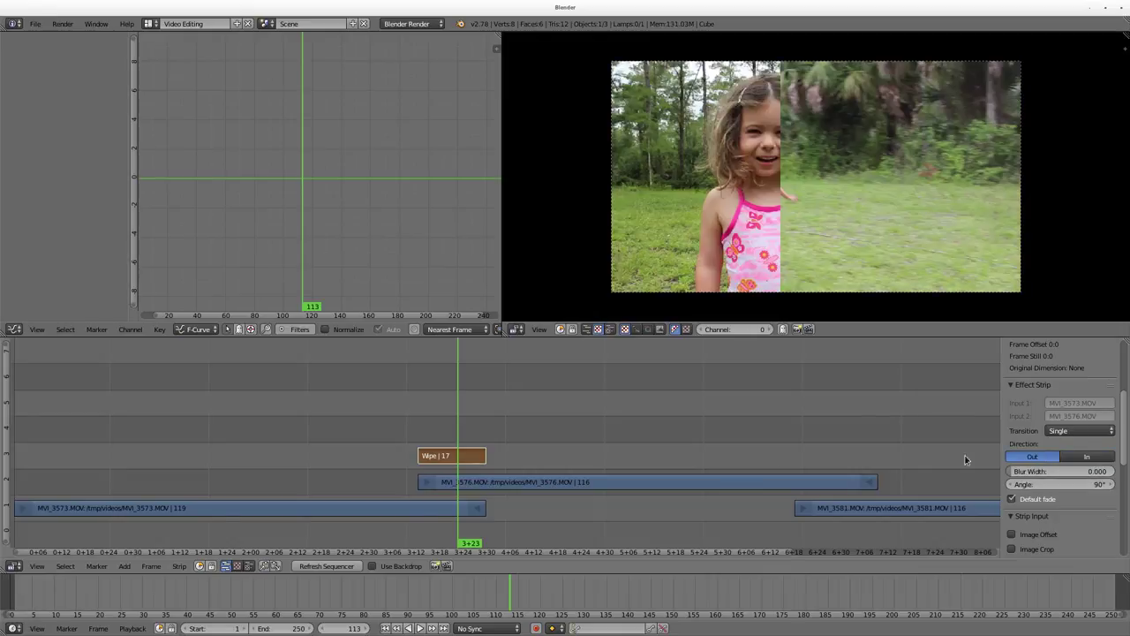
mouse_move(418, 436)
left_mouse_down()
mouse_move(482, 439)
mouse_move(421, 441)
mouse_move(461, 442)
mouse_move(439, 441)
left_mouse_up()
left_click_drag(1099, 484, 1049, 483)
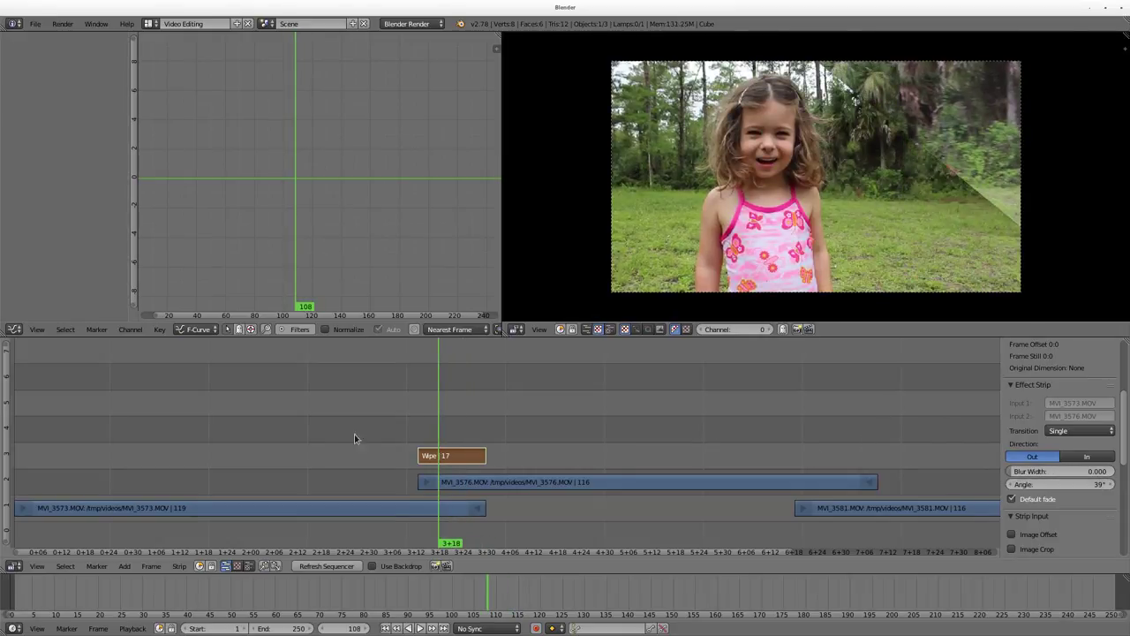
left_click_drag(430, 436, 386, 423)
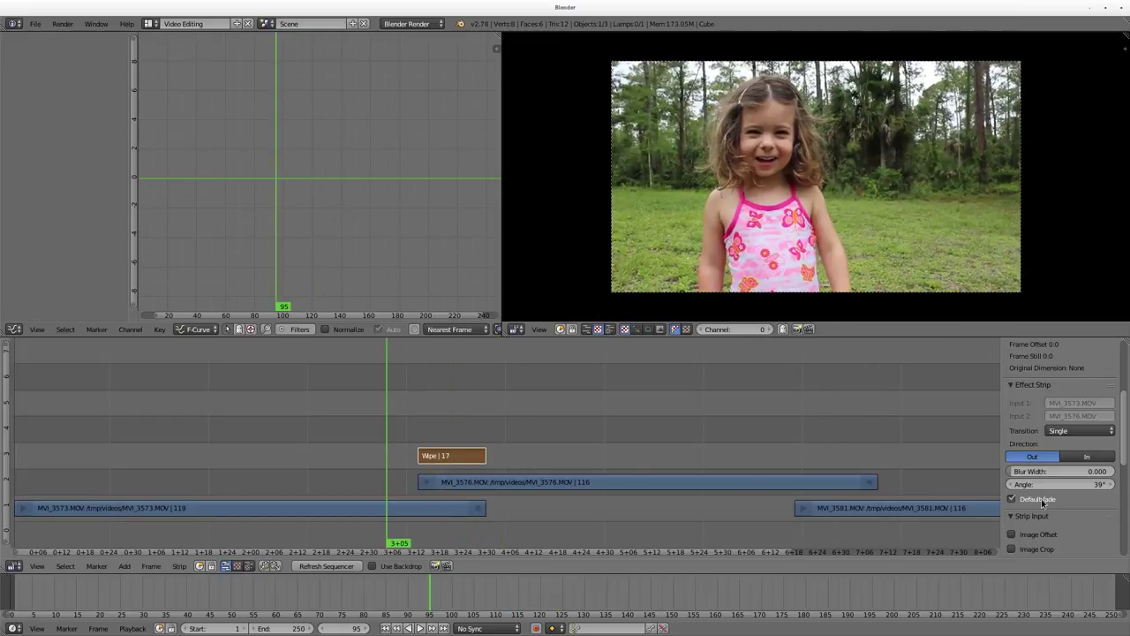
Reset the wipe's angle to 0° and preview a frame in the middle of the transition.
left_click(1097, 484)
type("0")
key("Return")
left_click(447, 433)
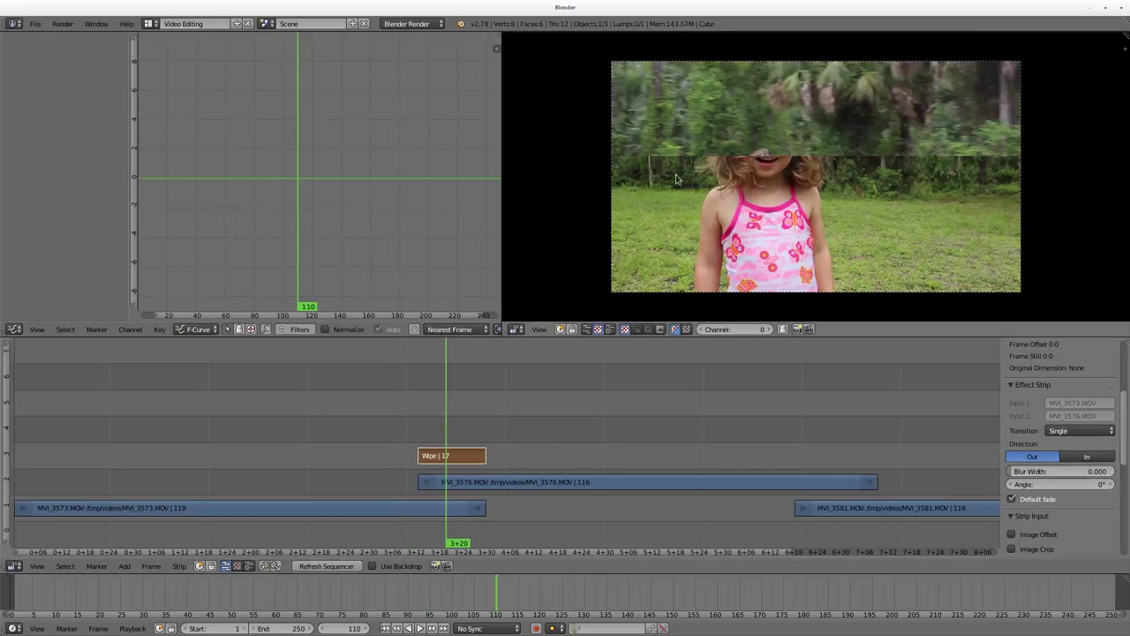
Preview the wipe with a blur width of 0.192 and the In direction, and reset the blur width to 0.
left_click_drag(1017, 475, 1056, 475)
left_click_drag(435, 444, 466, 437)
left_click(1076, 458)
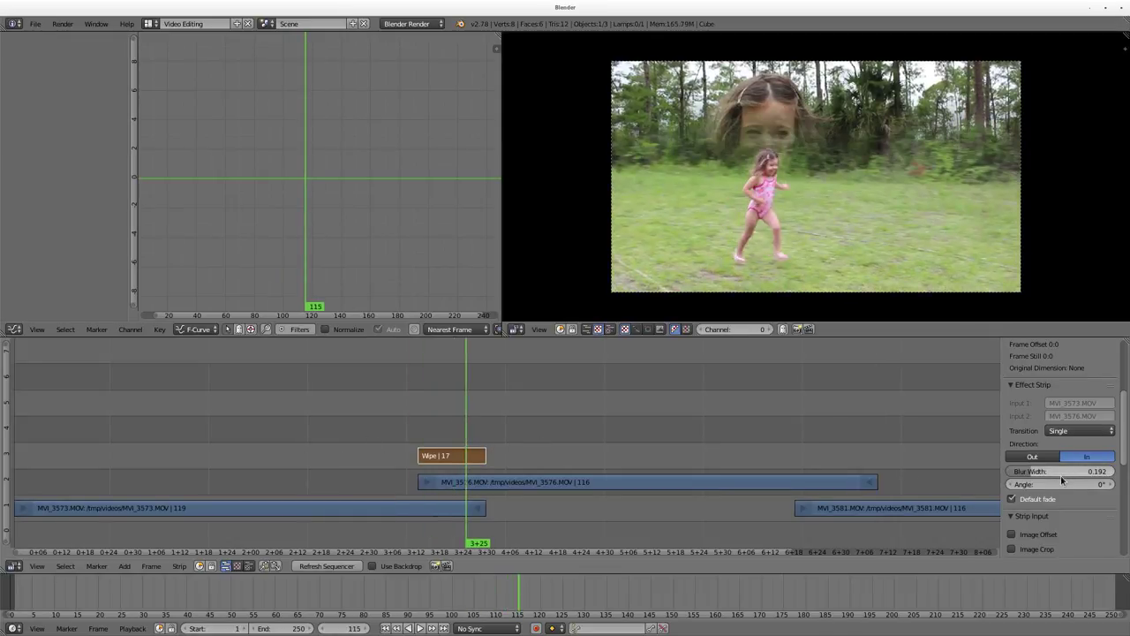
left_click_drag(1030, 471, 989, 471)
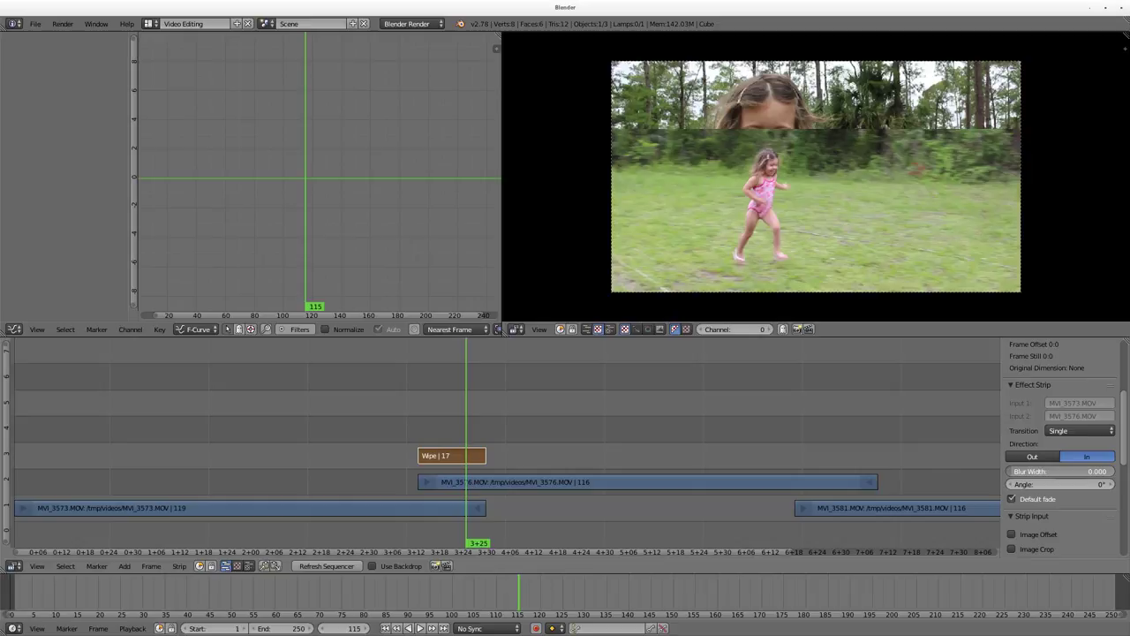
Change the wipe's transition type to Double, scrub through it, and set its direction to Out.
left_click(1065, 432)
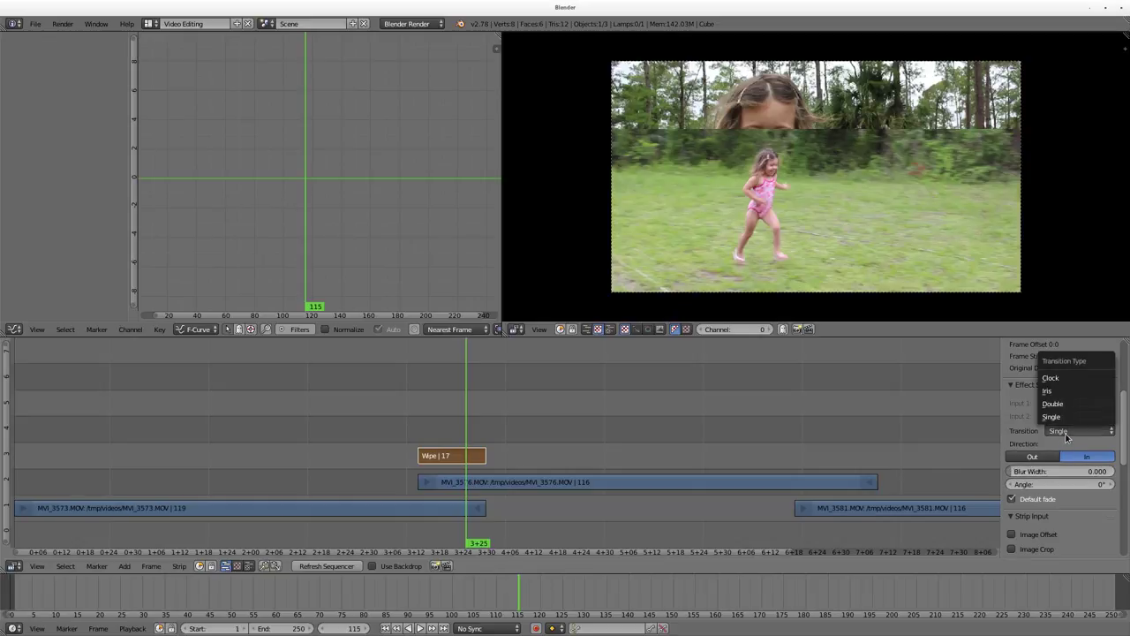
left_click(1051, 404)
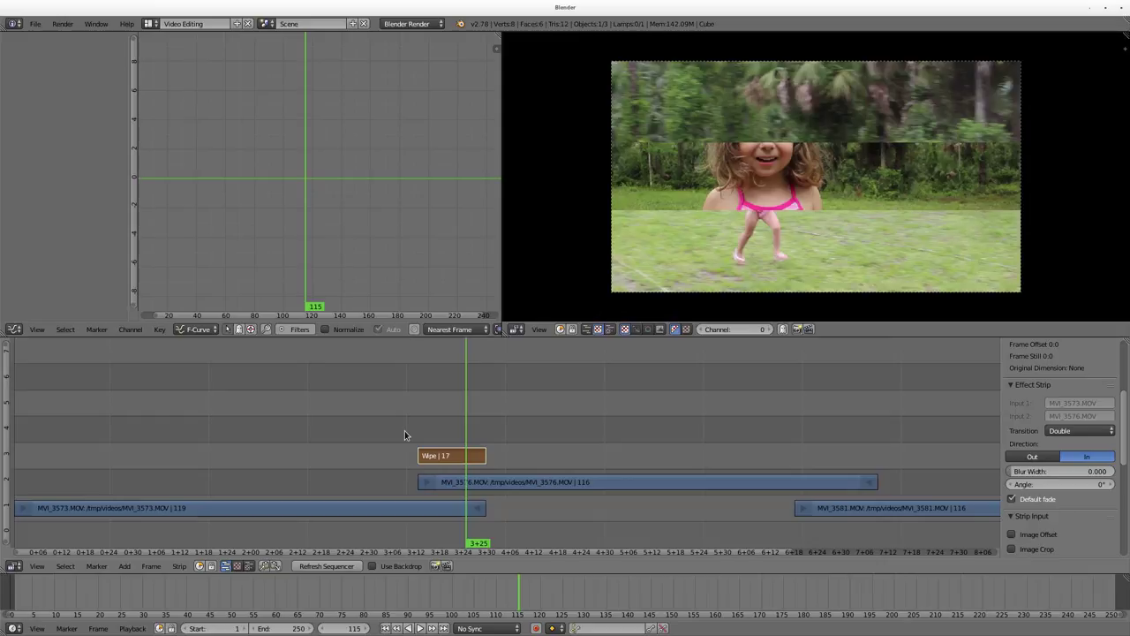
left_click_drag(407, 427, 494, 428)
left_click(1047, 459)
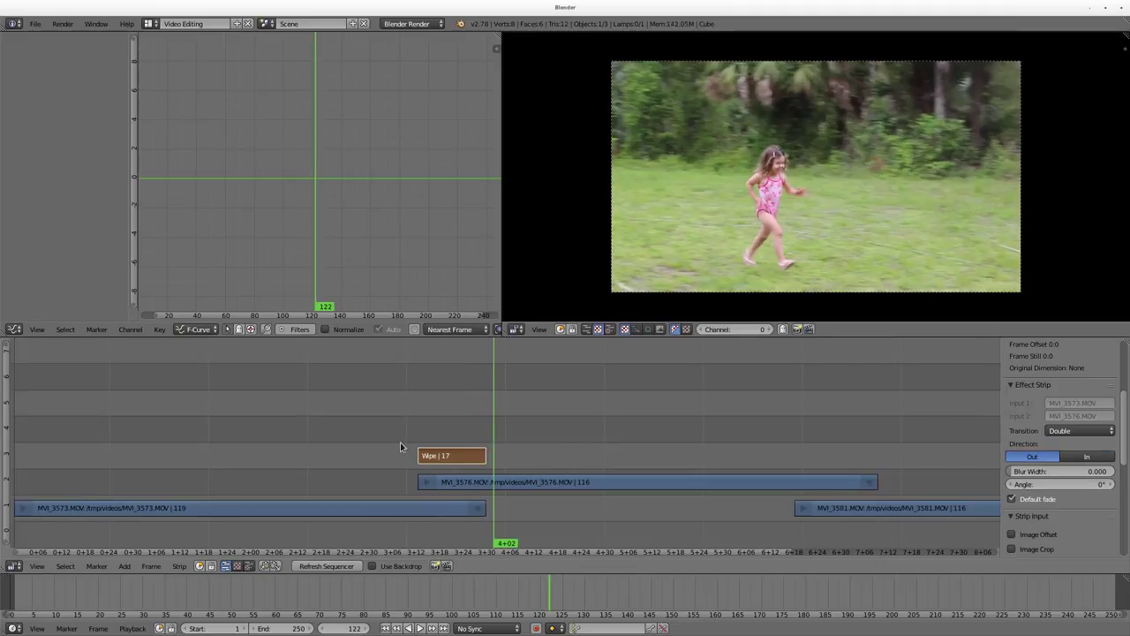
Set the double wipe's angle to 90° and scrub through the start of the transition to preview the vertical edges.
left_click_drag(406, 426, 455, 432)
left_click(1067, 484)
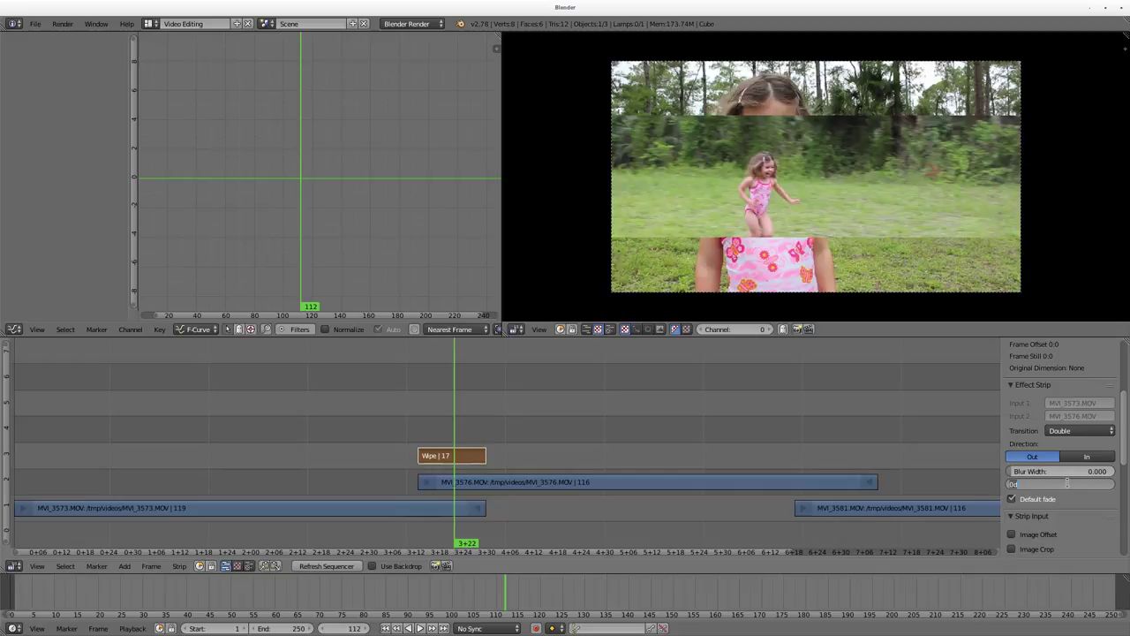
type("90")
key("Return")
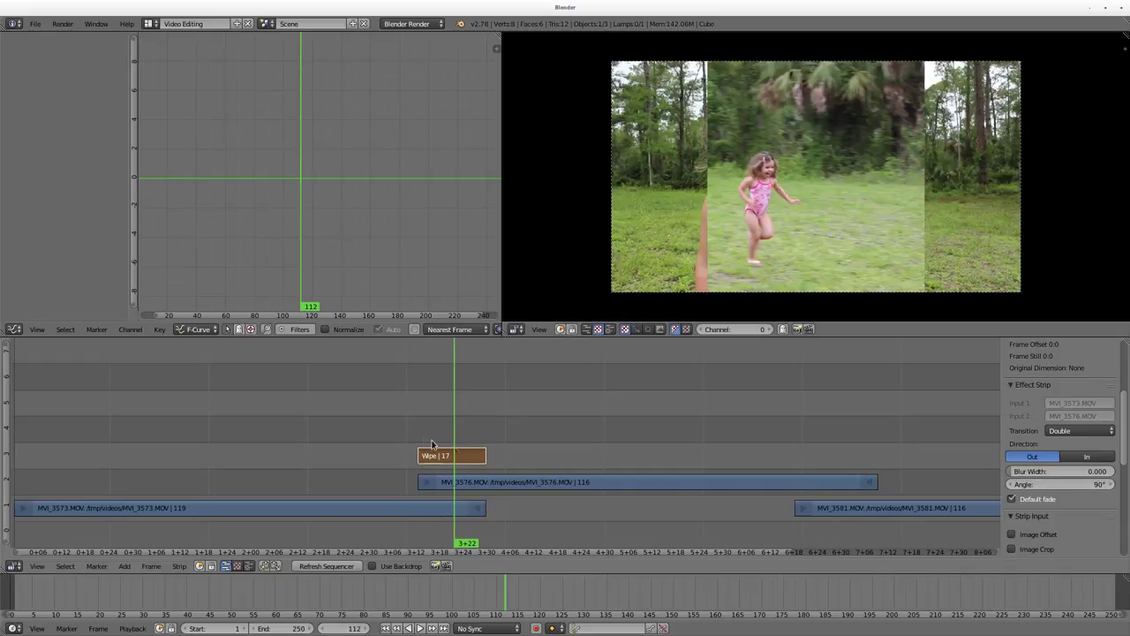
mouse_move(411, 434)
left_mouse_down()
mouse_move(479, 434)
mouse_move(421, 441)
left_mouse_up()
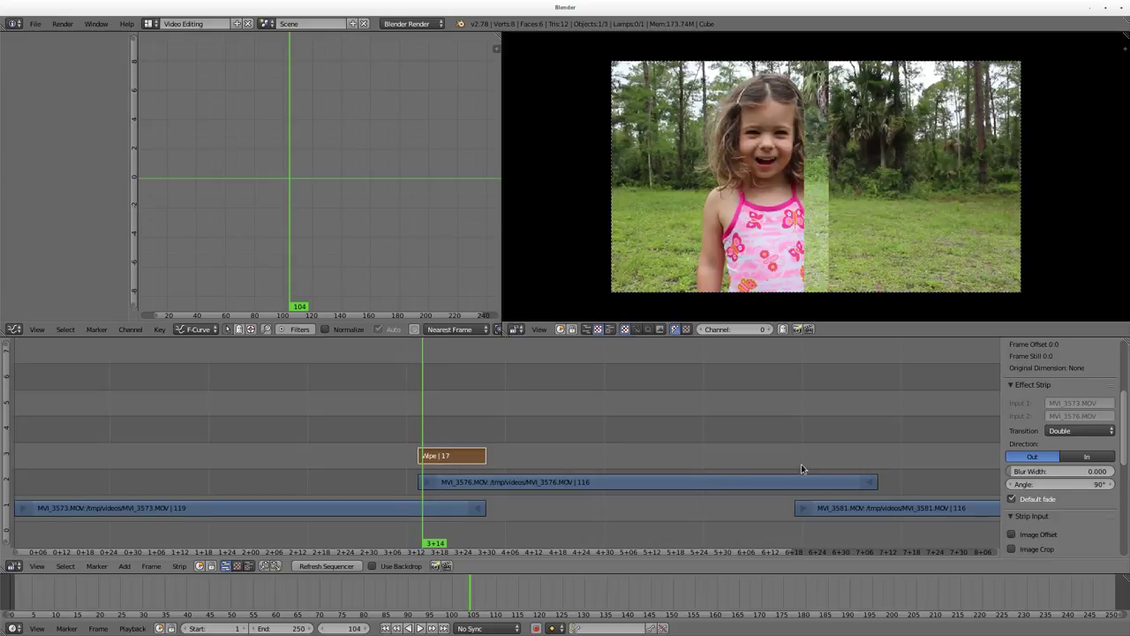
Switch the double wipe's direction to In and scrub to frame 117 to preview it closing toward the centre.
left_click(1060, 456)
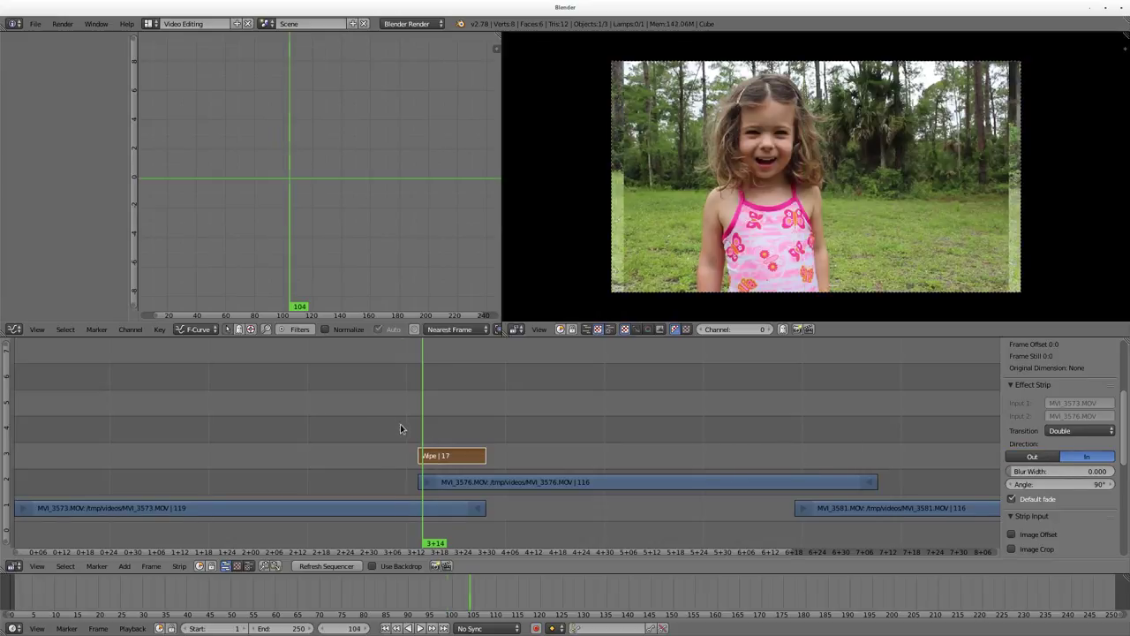
left_click_drag(400, 428, 473, 450)
key("alt+a")
key("alt+a")
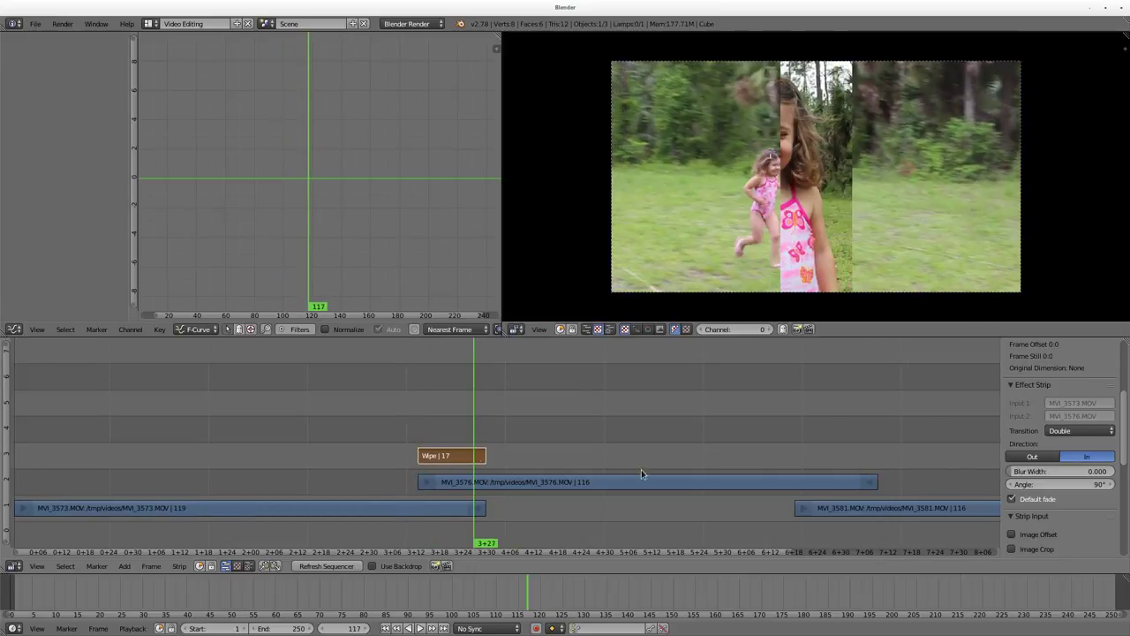
Preview the double wipe with a blur width of 0.610 and the Out direction, scrubbing back and forth through the transition.
left_click_drag(1059, 471, 1089, 471)
left_click_drag(450, 432, 457, 433)
mouse_move(1060, 471)
left_mouse_down()
mouse_move(1103, 471)
mouse_move(1055, 459)
left_mouse_up()
left_click(1054, 457)
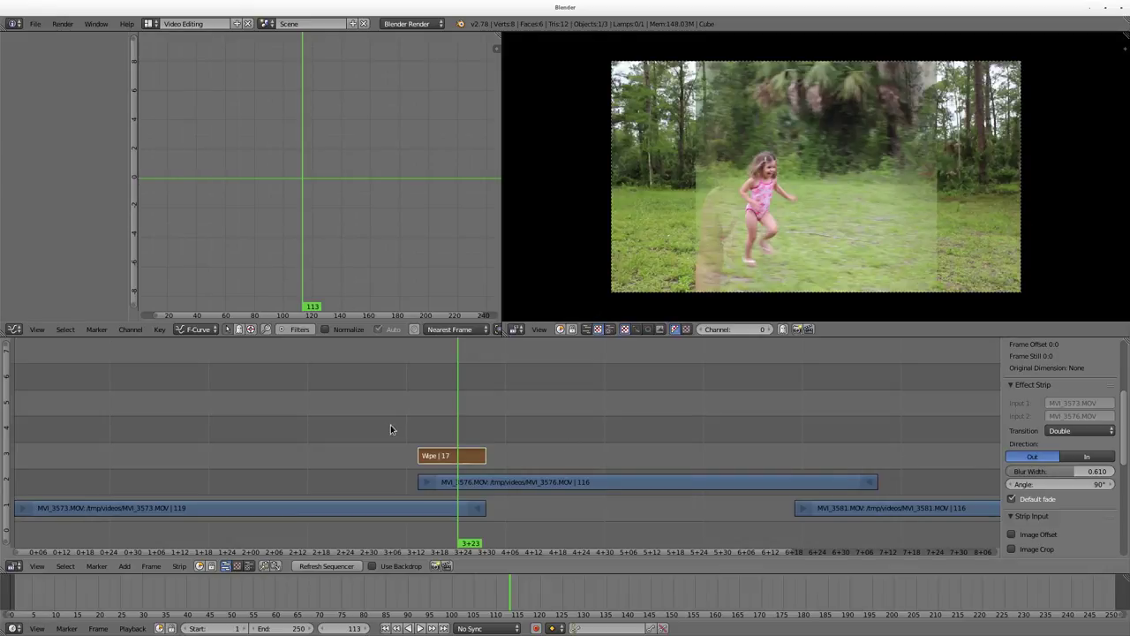
left_click_drag(421, 430, 459, 430)
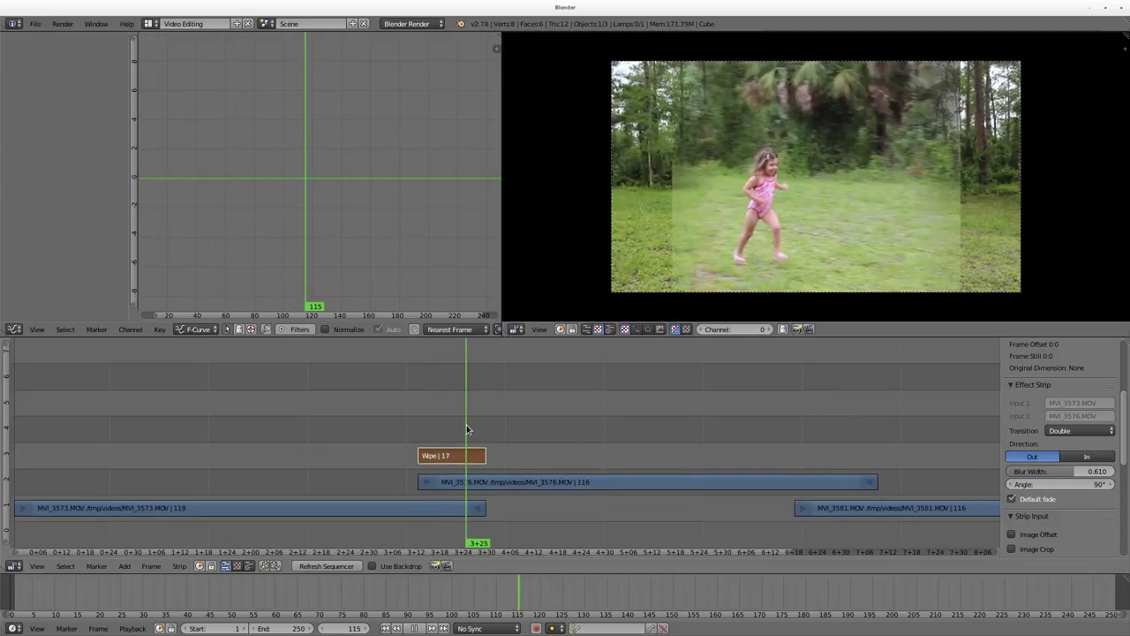
left_click_drag(467, 430, 430, 431)
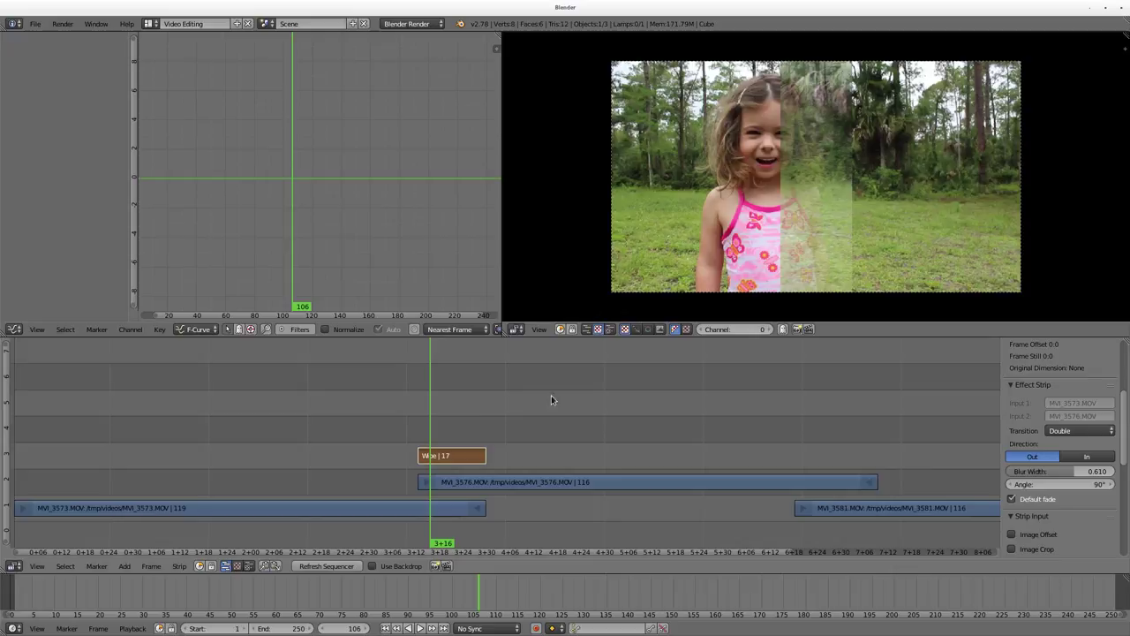
Set the wipe's blur width to 0.220, scrubbing the transition to compare the softness of the edges.
left_click_drag(430, 406, 448, 410)
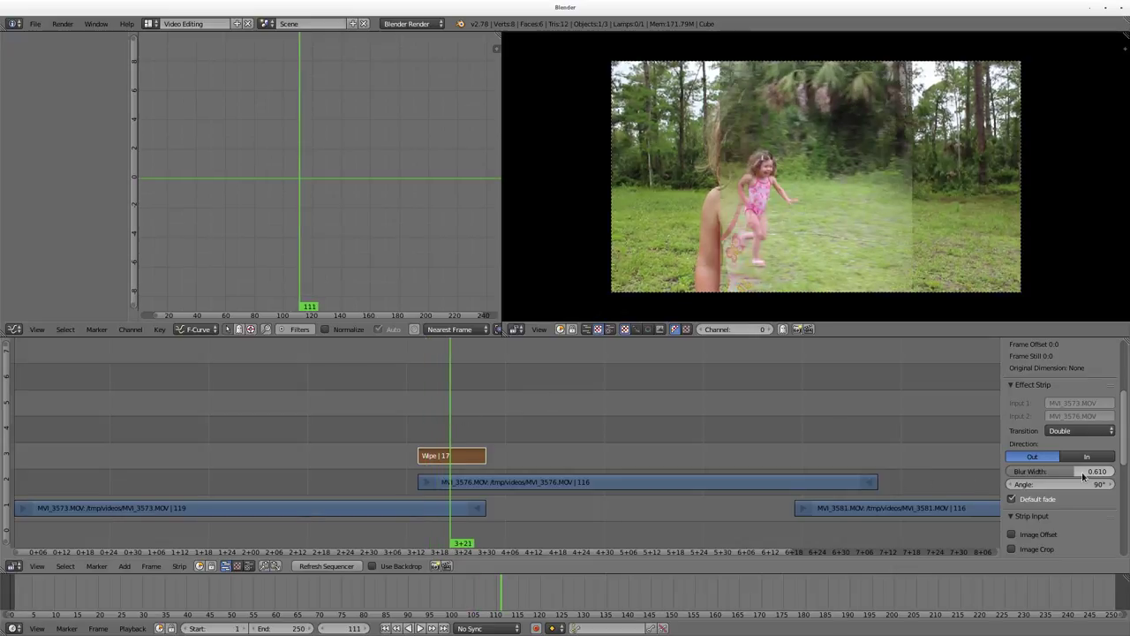
left_click_drag(1083, 476, 1032, 474)
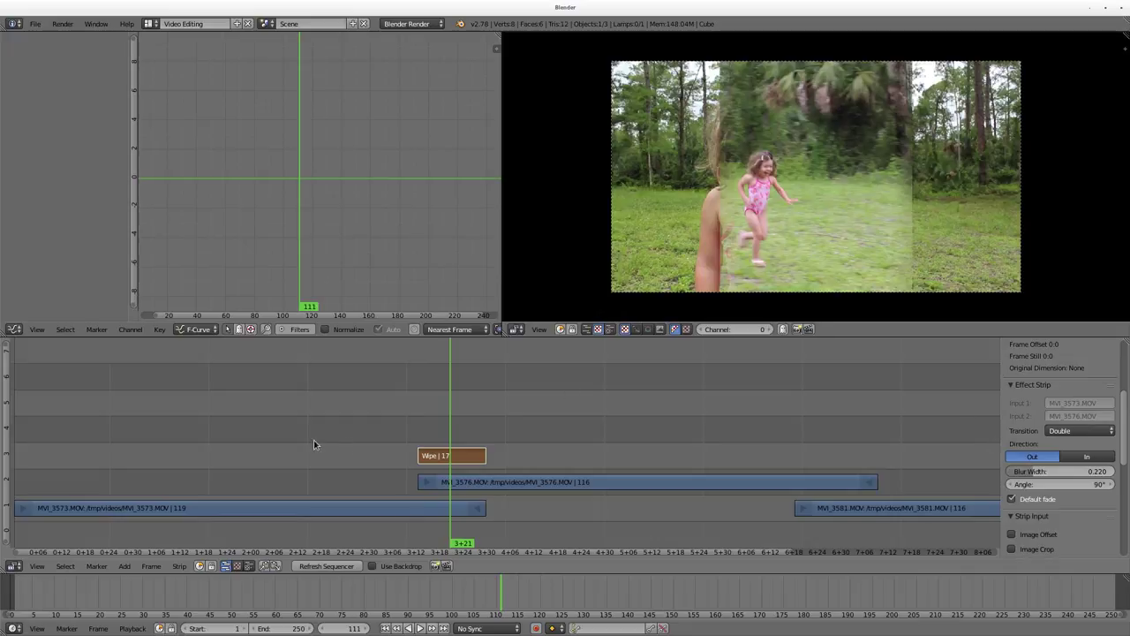
mouse_move(425, 419)
left_mouse_down()
mouse_move(452, 421)
mouse_move(433, 421)
left_mouse_up()
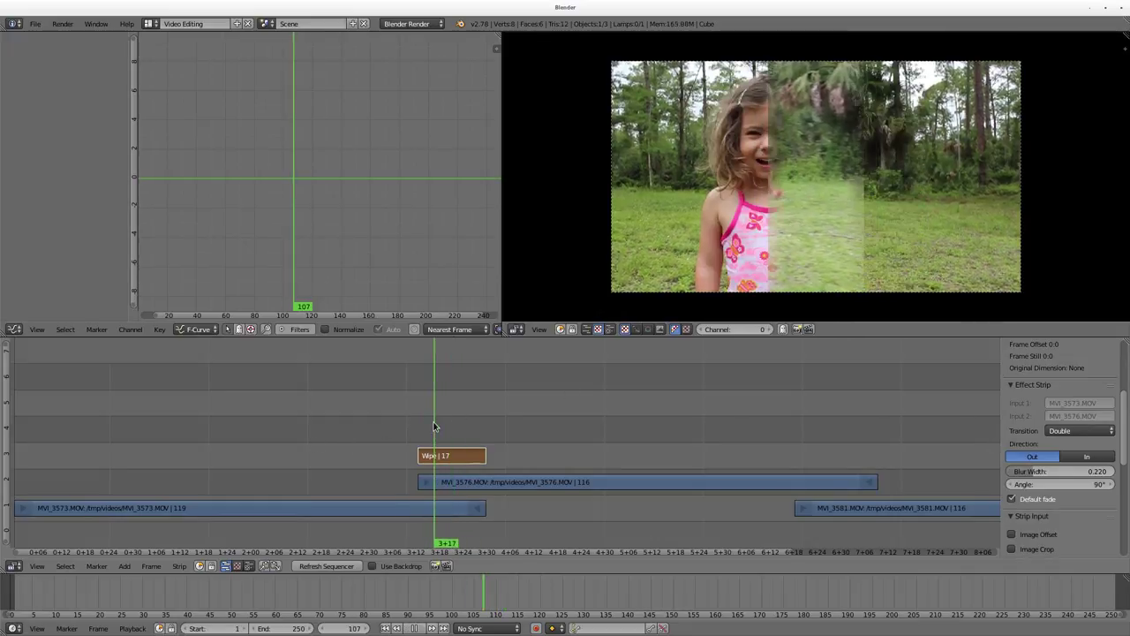
Change the wipe's transition type to Iris, scrub through it, and set its direction to In.
left_click(1085, 434)
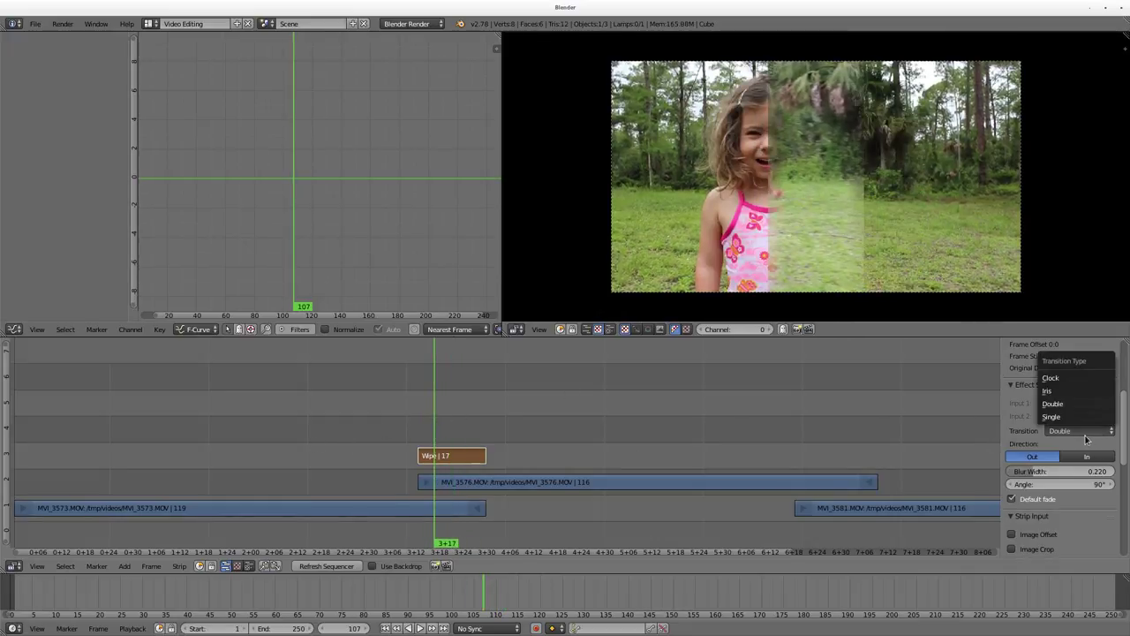
left_click(1065, 392)
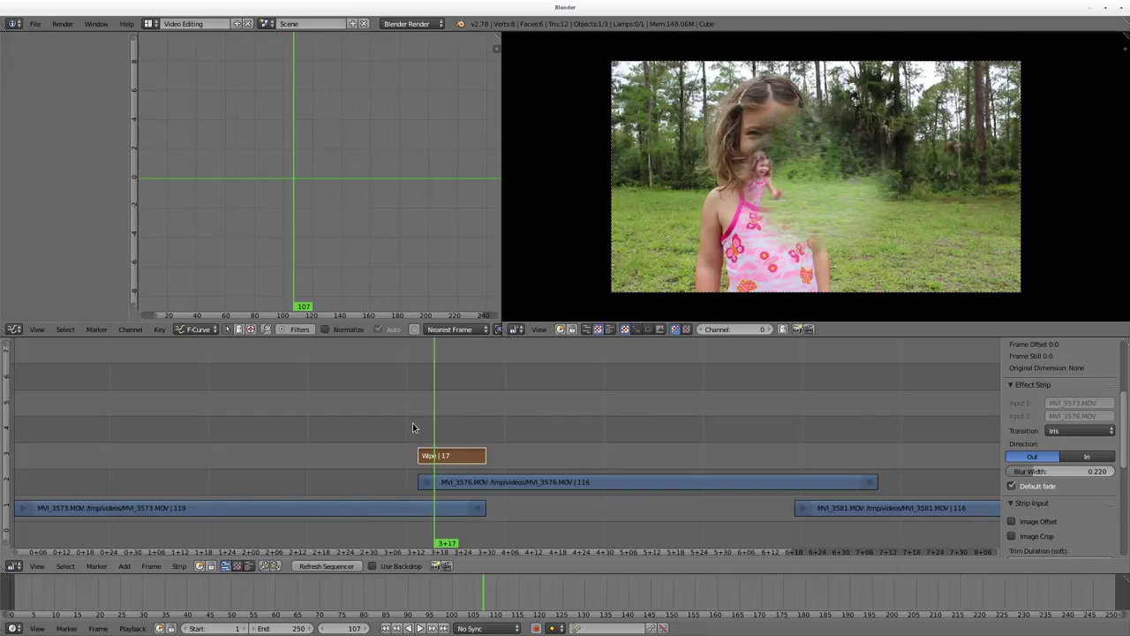
left_click_drag(436, 430, 466, 439)
left_click(1085, 456)
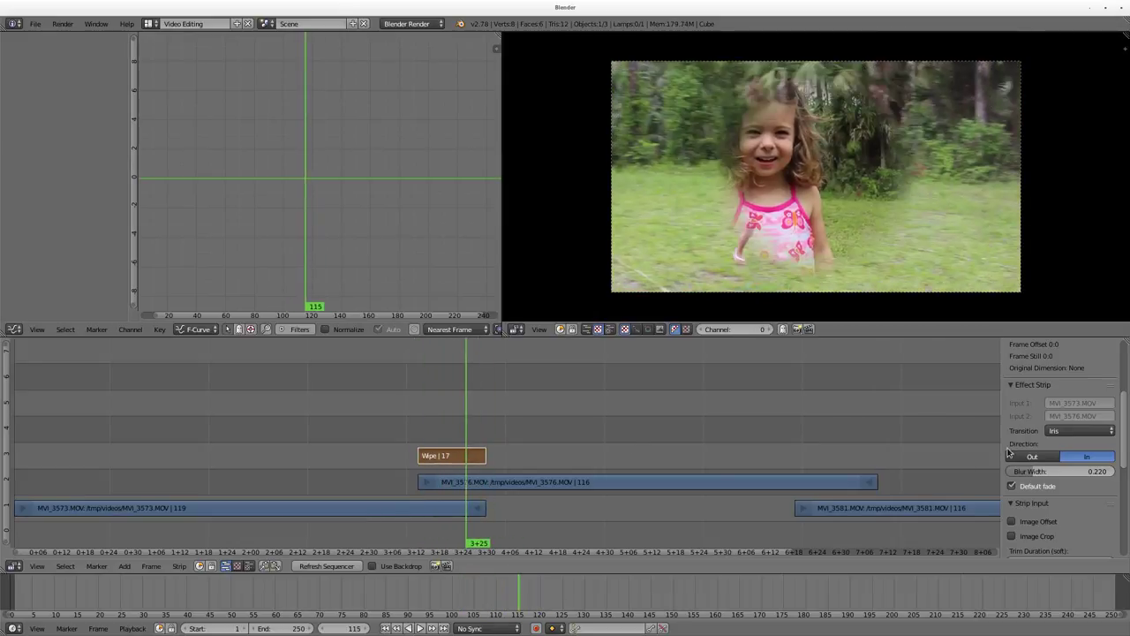
Change the wipe's transition type to Clock and preview it in both the In and Out directions.
left_click(1079, 430)
left_click(1060, 379)
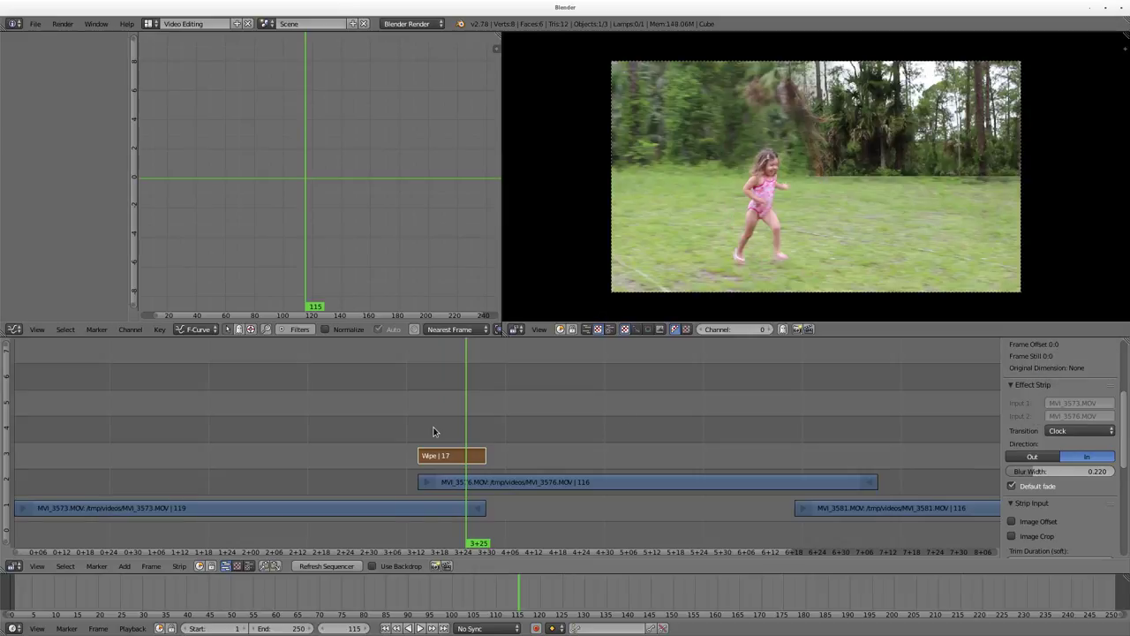
left_click(411, 430)
left_click_drag(412, 430, 441, 456)
left_click(1032, 456)
left_click(422, 429)
Set the wipe's transition type back to Single and scrub repeatedly across the overlapping clips to preview it.
left_click(1069, 431)
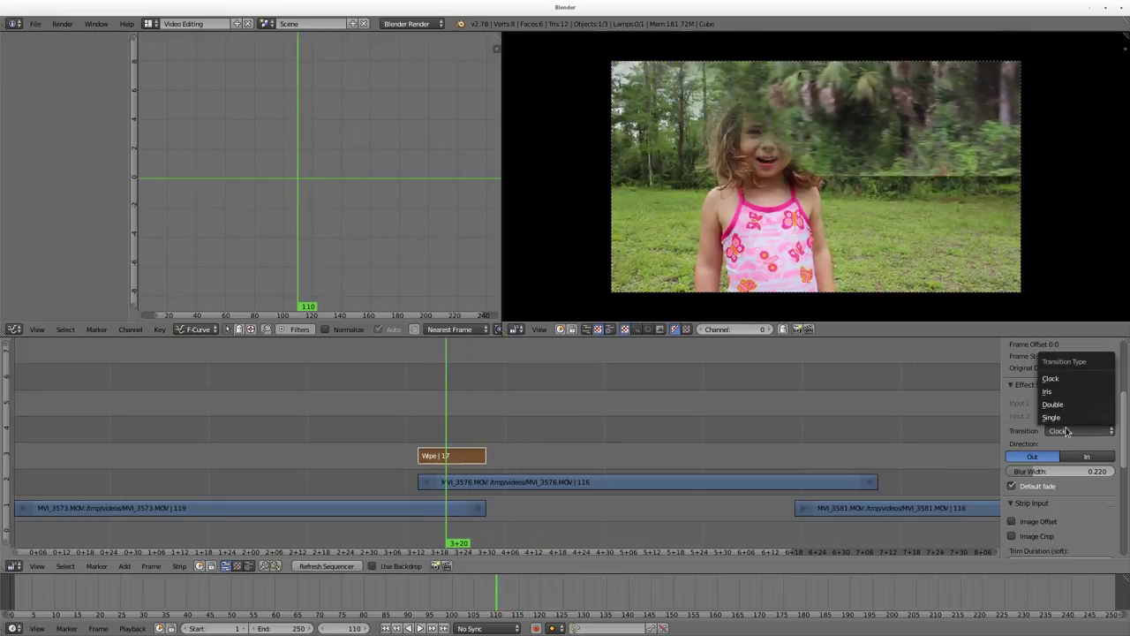
left_click(1065, 417)
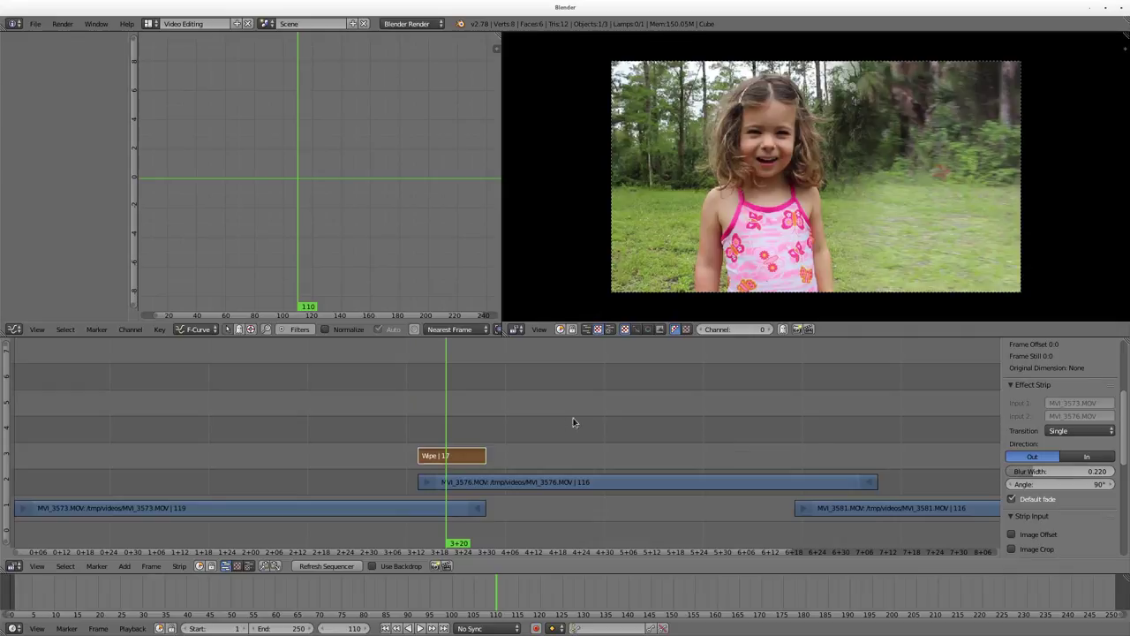
left_click_drag(434, 437, 454, 450)
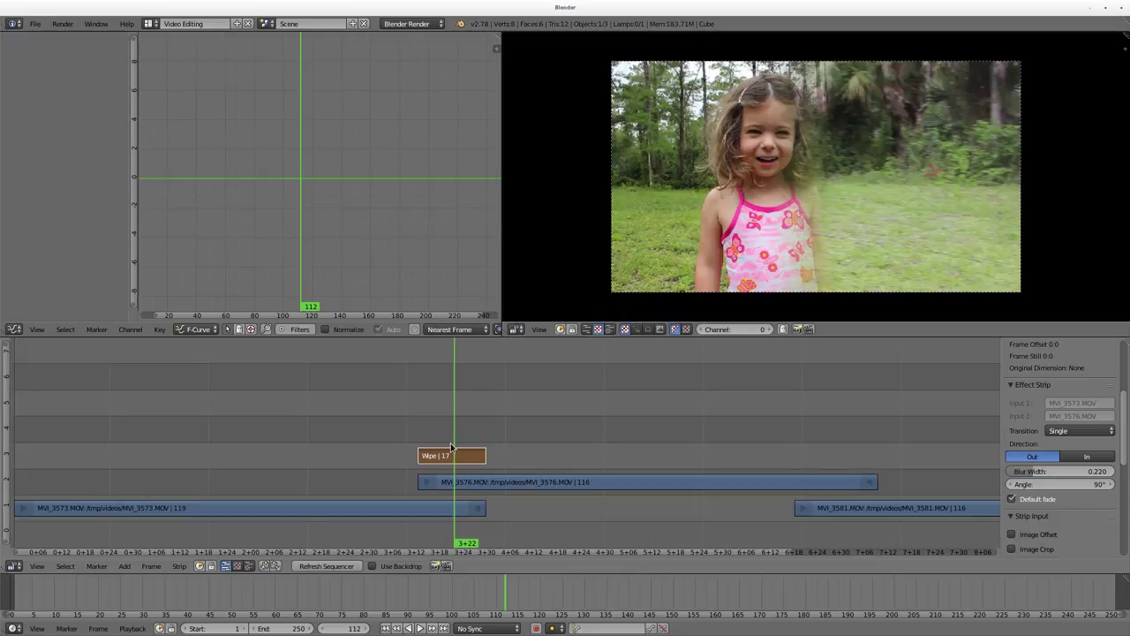
left_click_drag(419, 441, 451, 446)
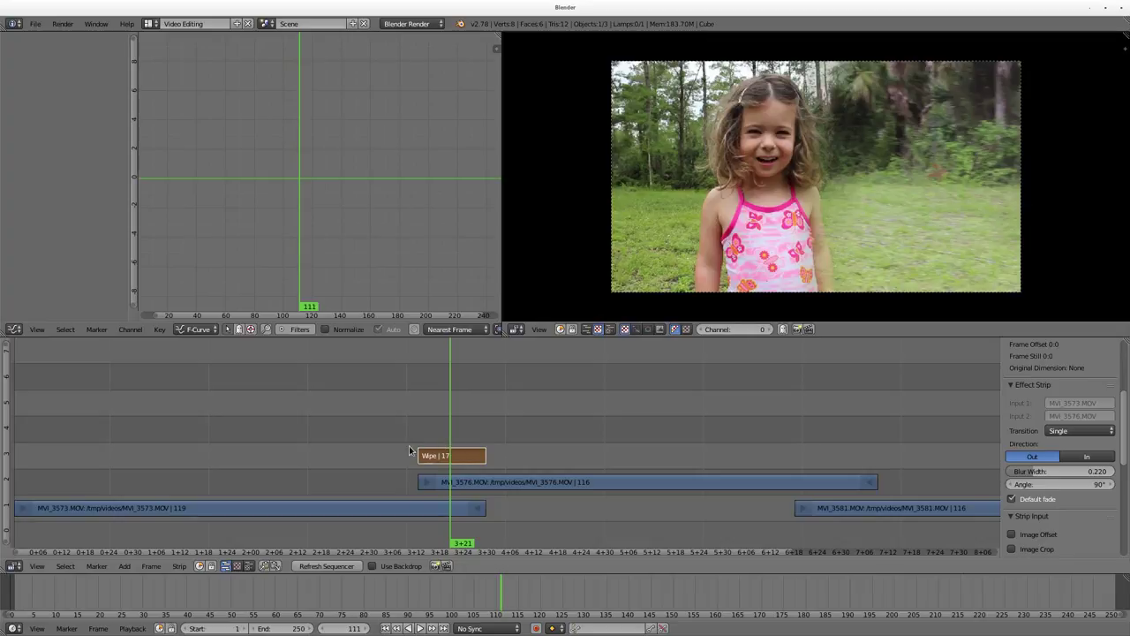
left_click_drag(447, 439, 414, 453)
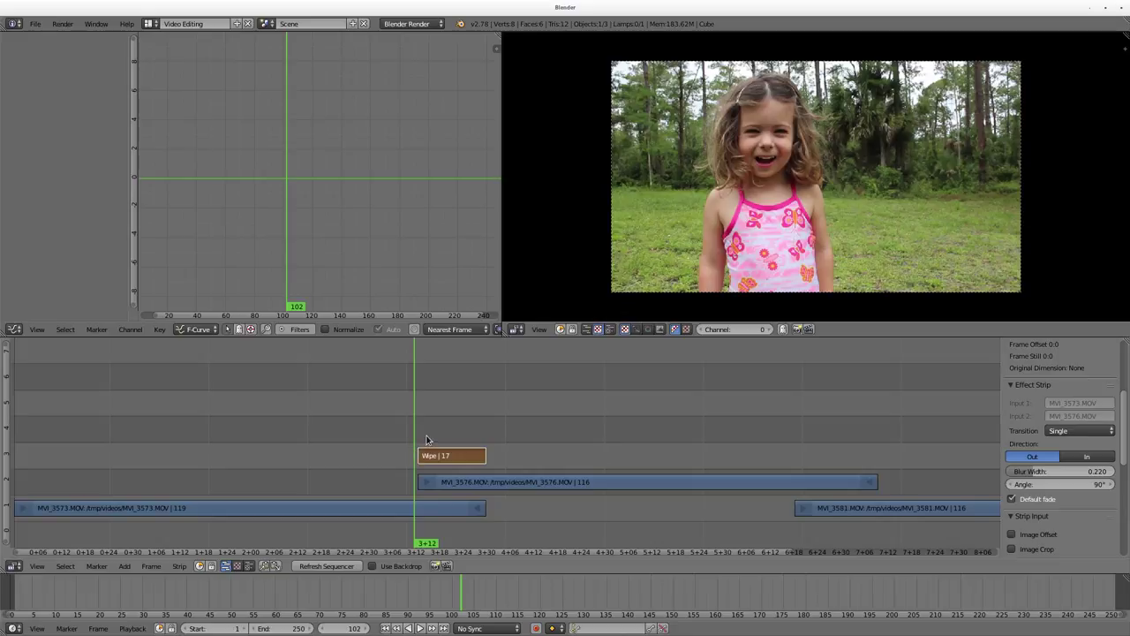
left_click_drag(424, 437, 451, 436)
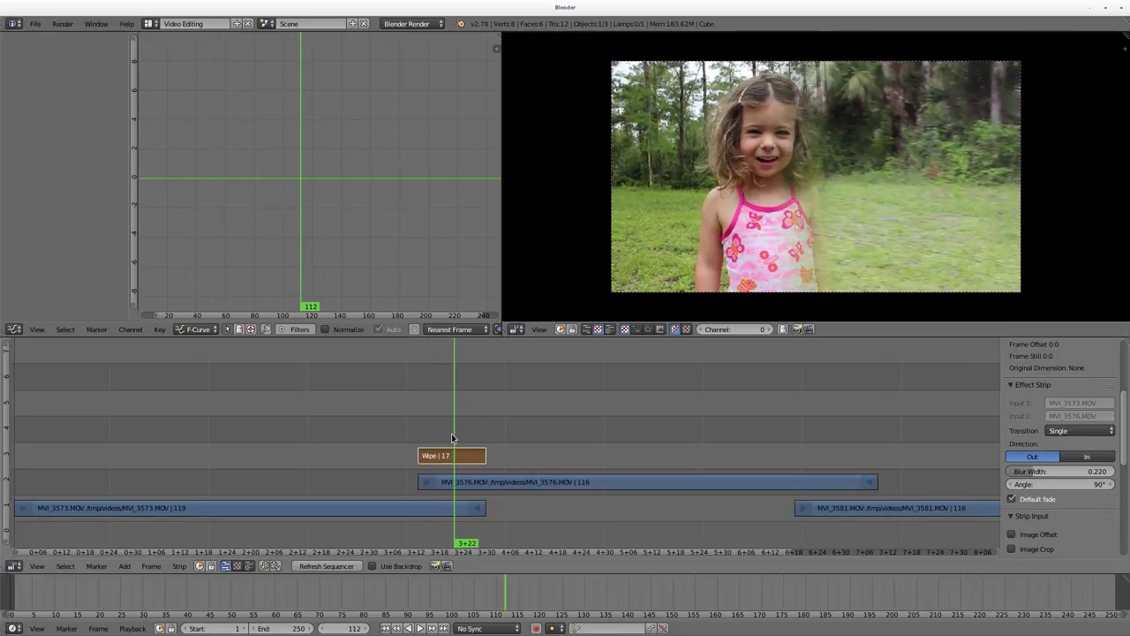